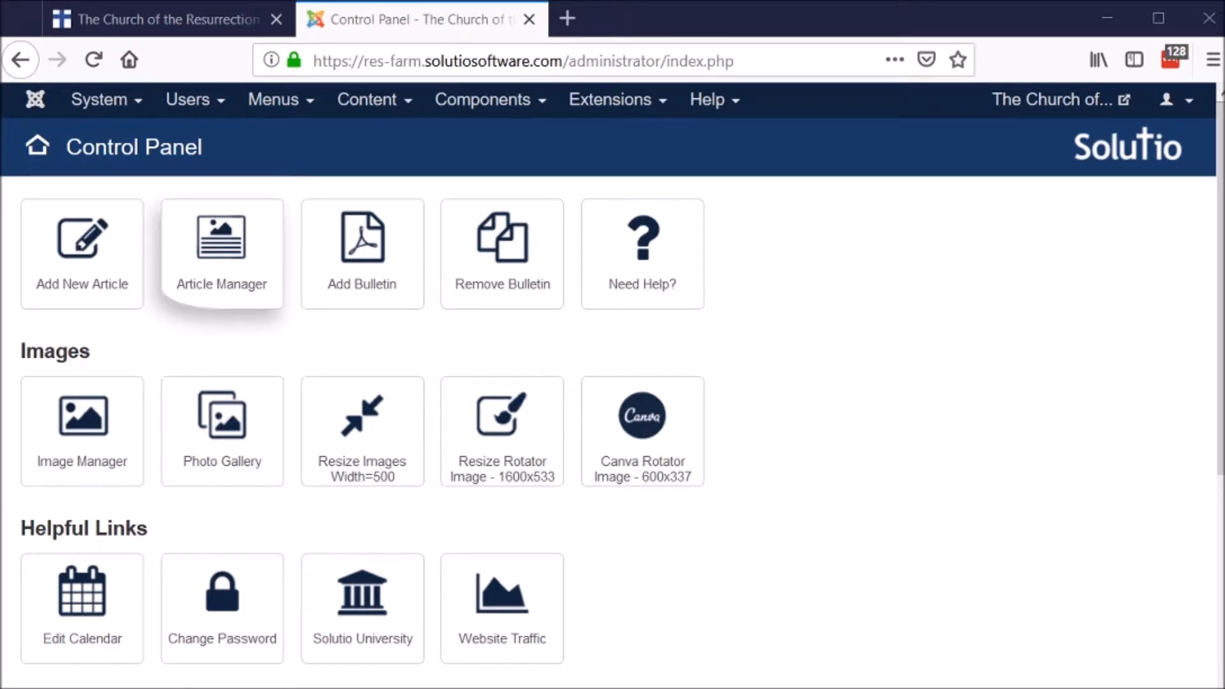
# Open the Article Manager, search the articles for "bap", and clear the search
pyautogui.click(230, 273)
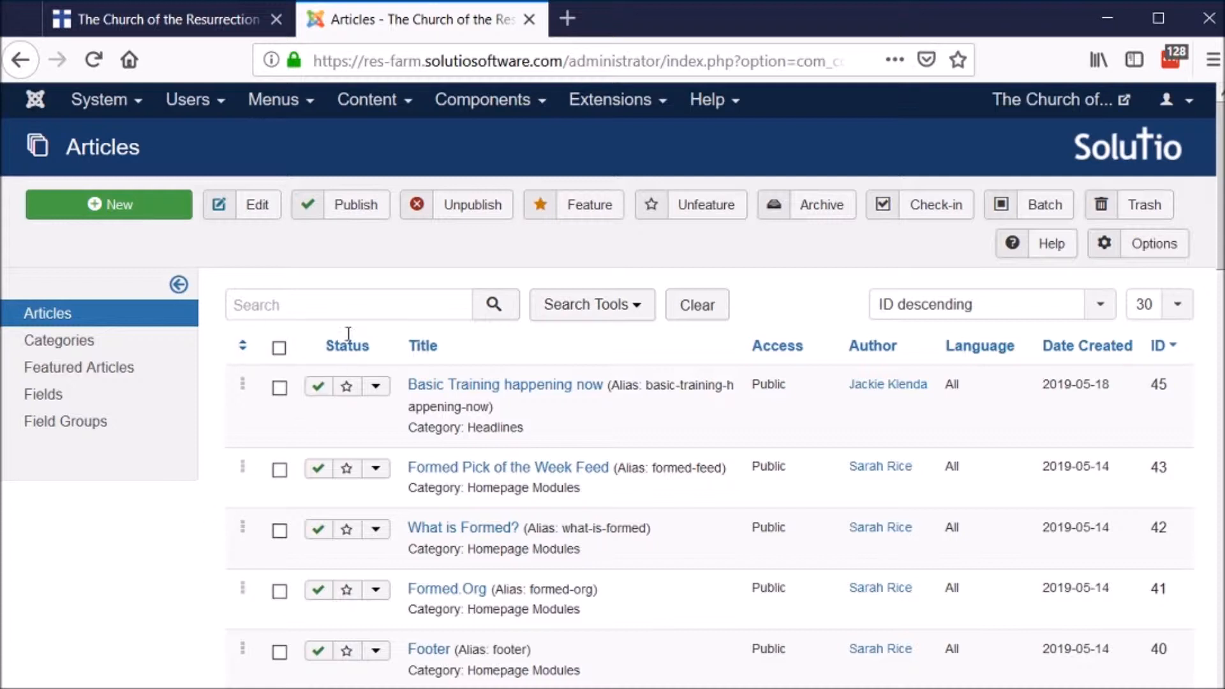
pyautogui.click(343, 304)
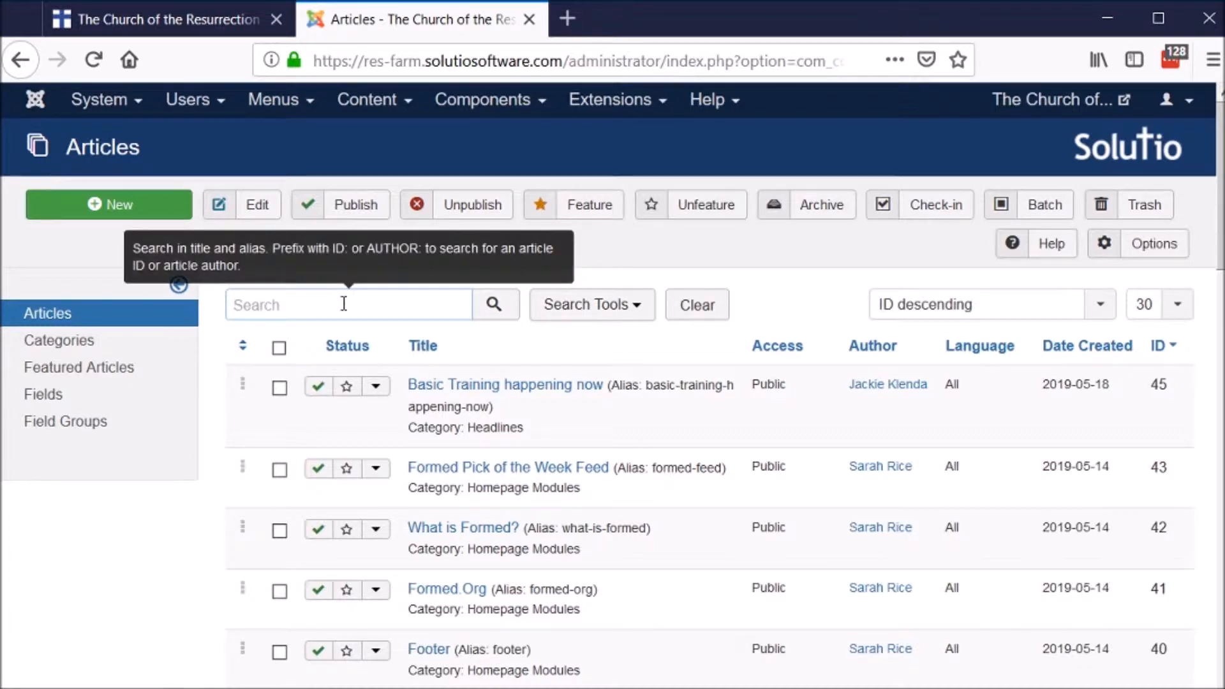
pyautogui.write('bap')
pyautogui.click(495, 313)
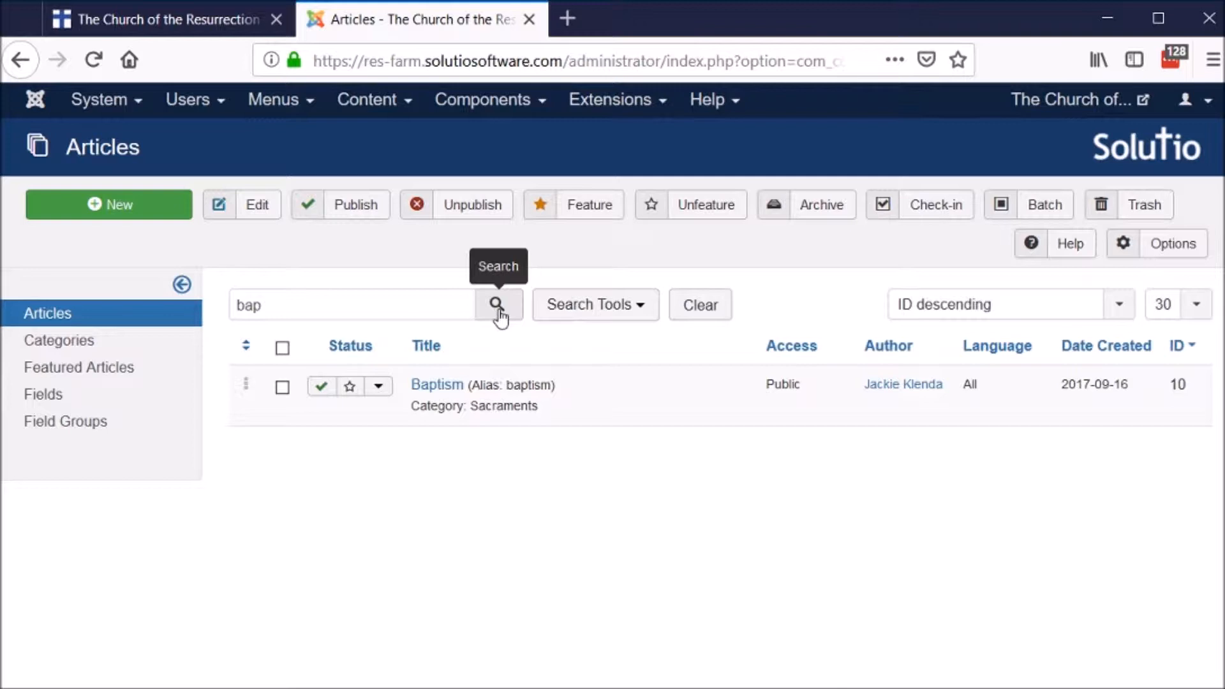
pyautogui.click(718, 309)
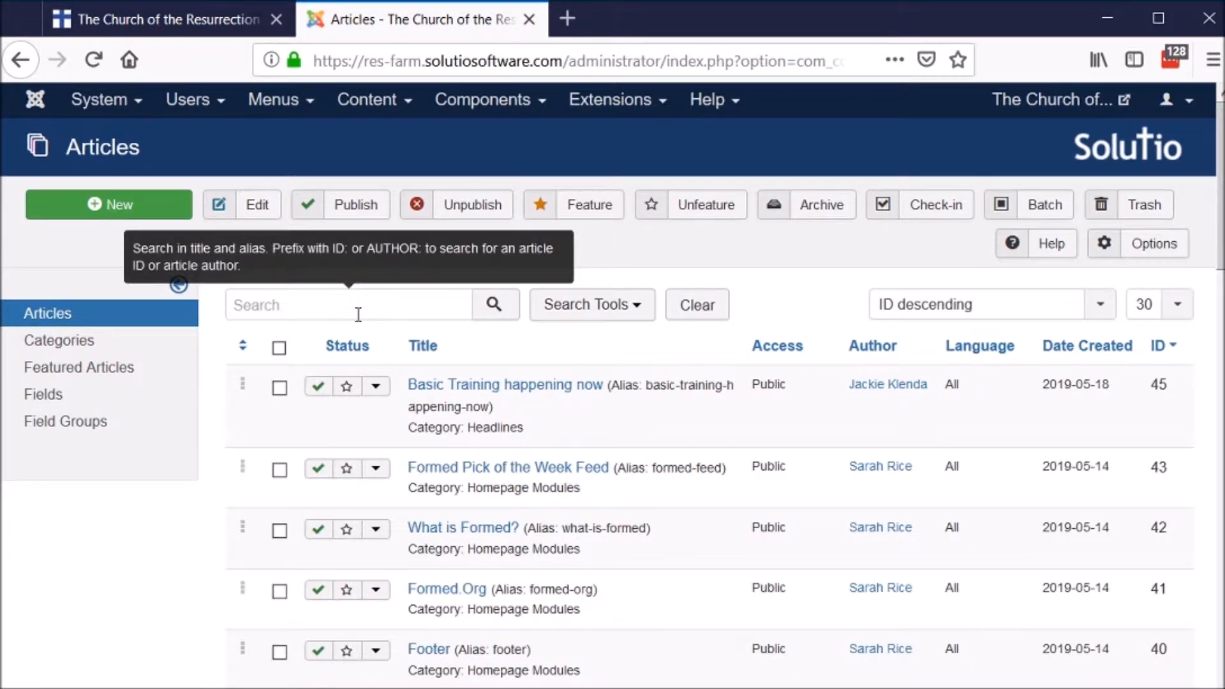
# Show the article list filters and examine the choices for status, category and author
pyautogui.click(595, 313)
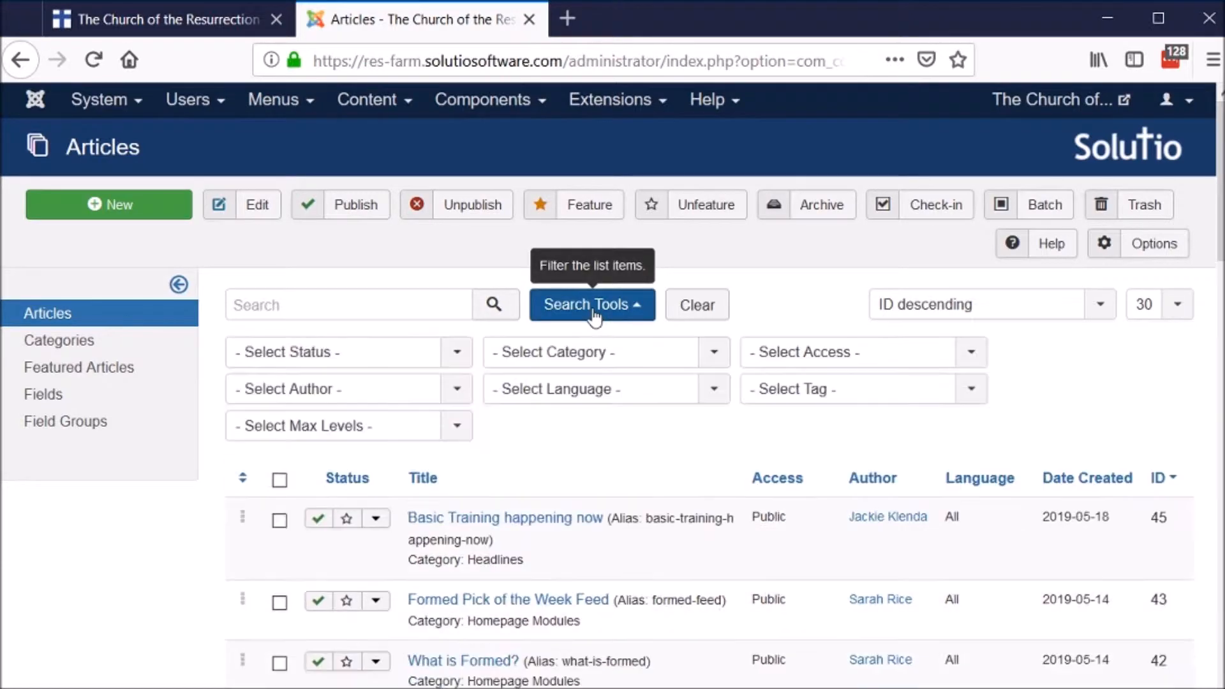
pyautogui.click(452, 360)
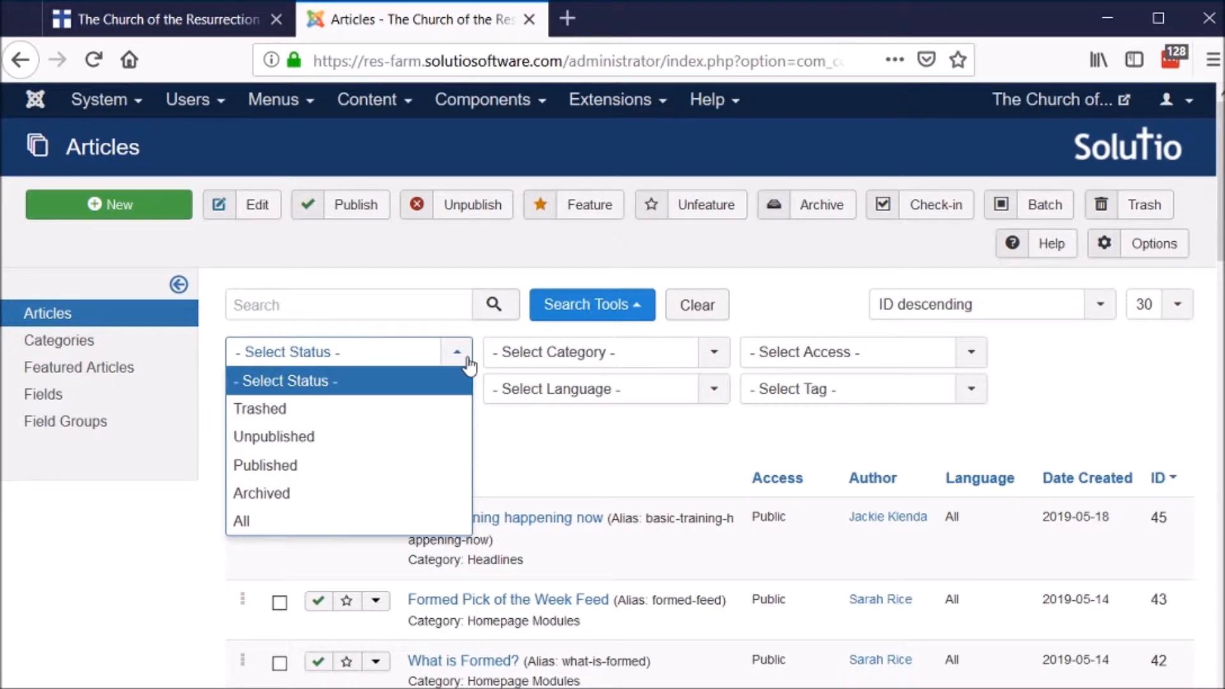
pyautogui.click(525, 355)
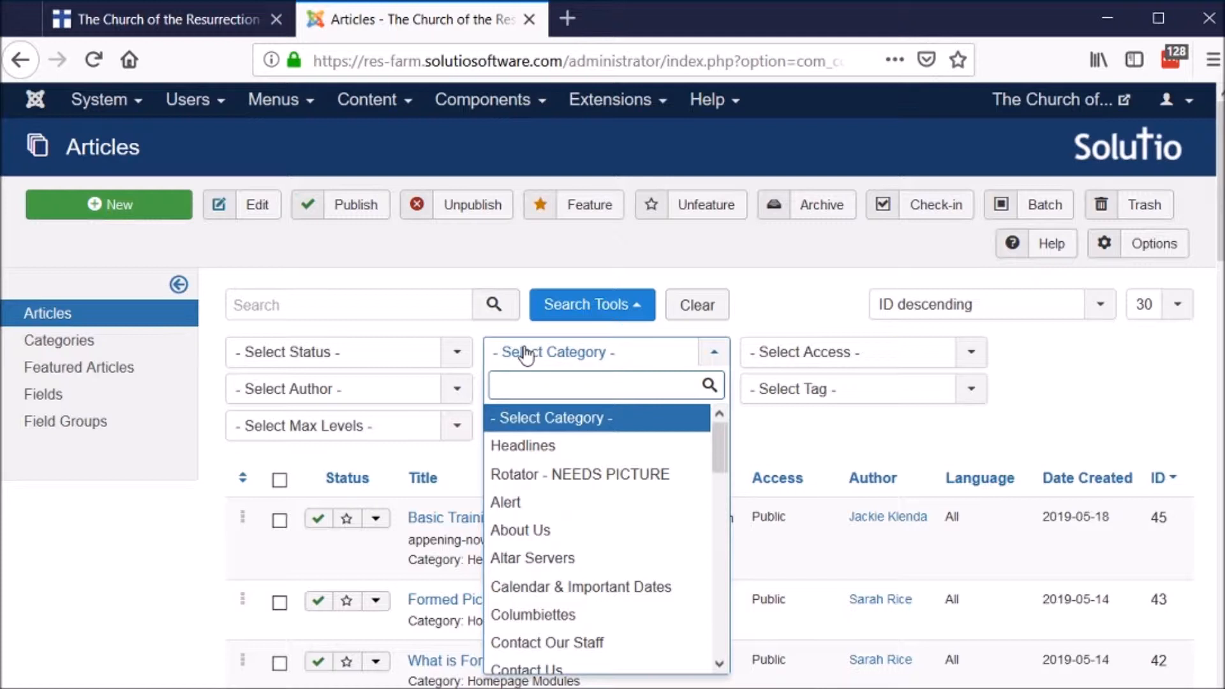
pyautogui.click(830, 326)
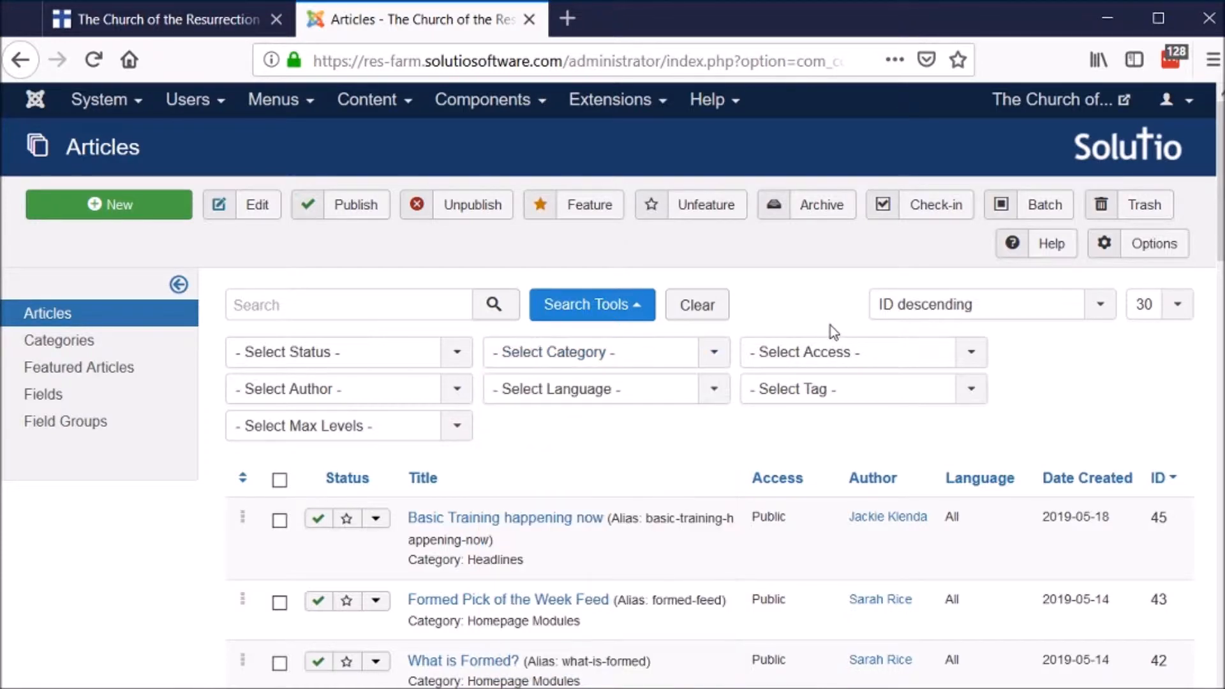
pyautogui.click(457, 394)
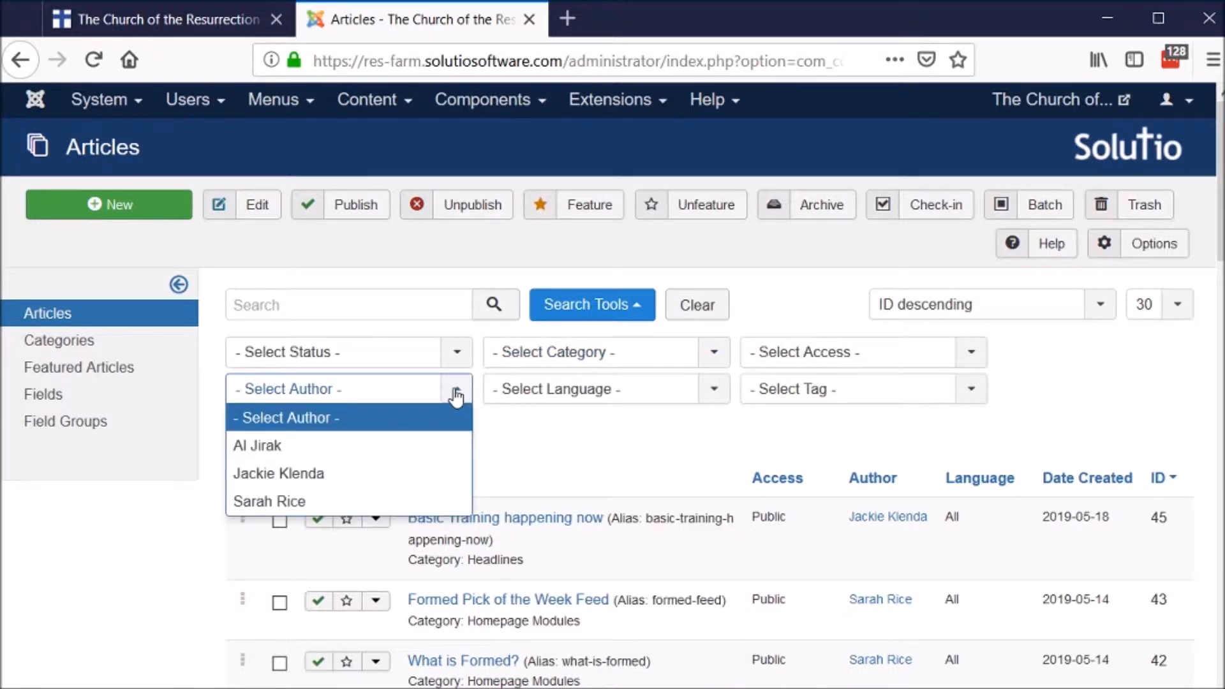
pyautogui.click(455, 395)
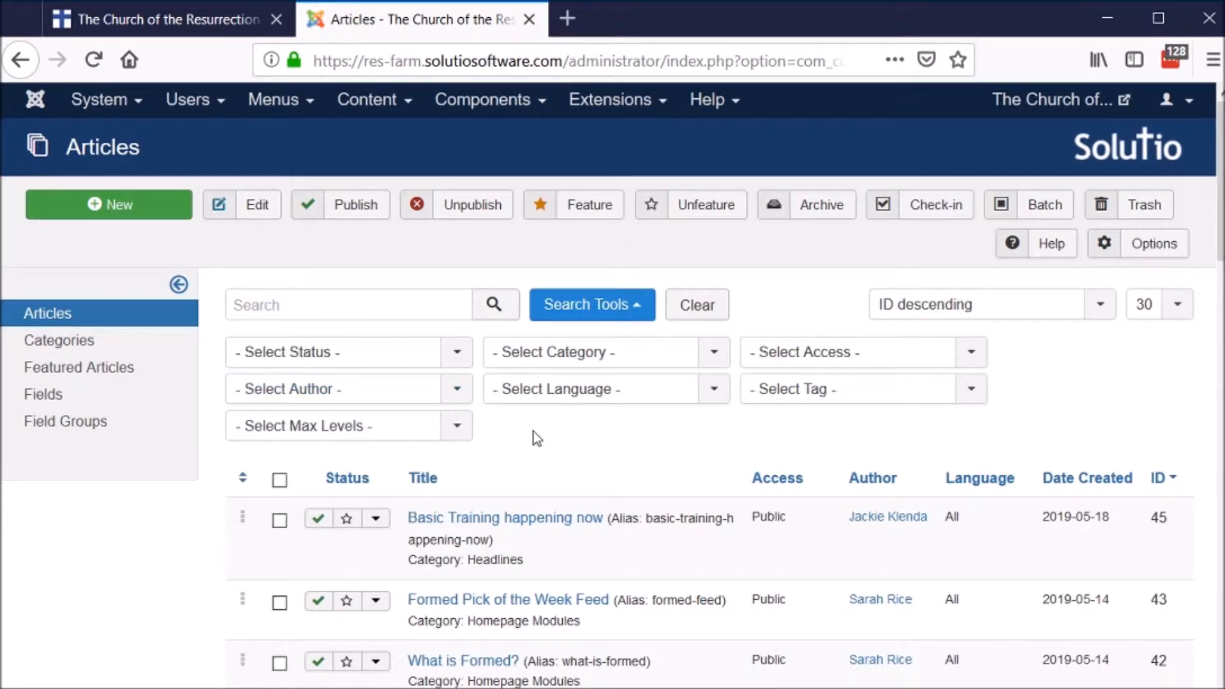
# Open the "Basic Training happening now" article to view its edit form, and close it without changes
pyautogui.click(535, 527)
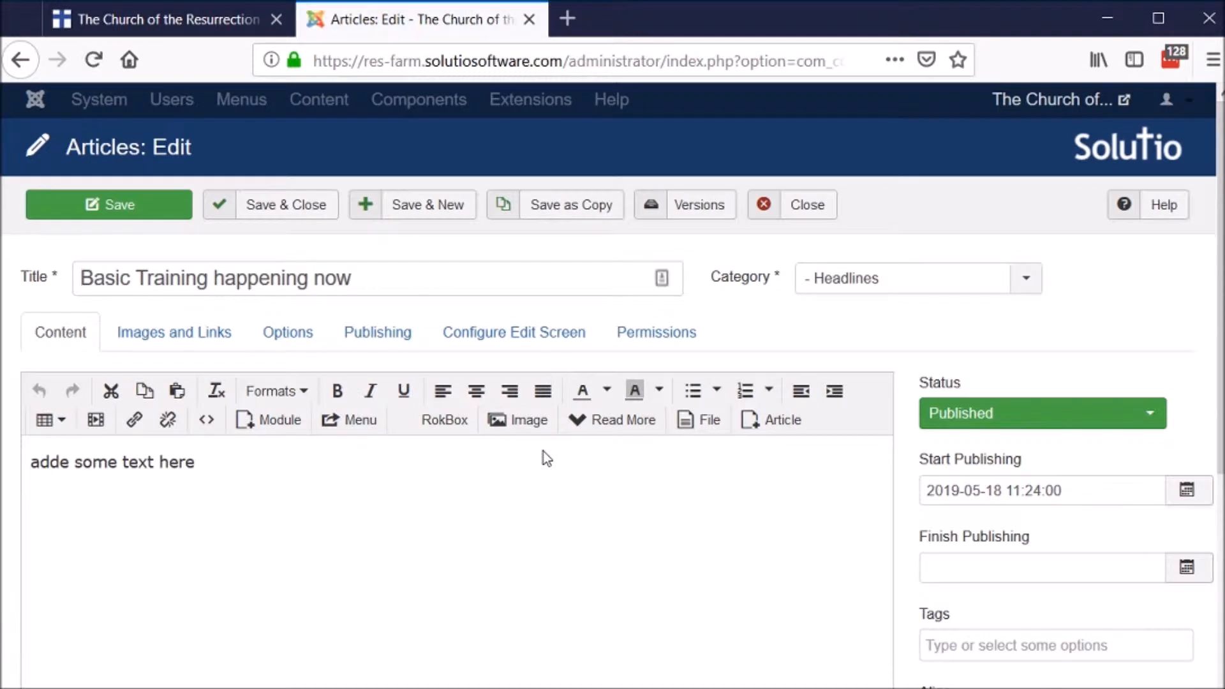
pyautogui.click(804, 215)
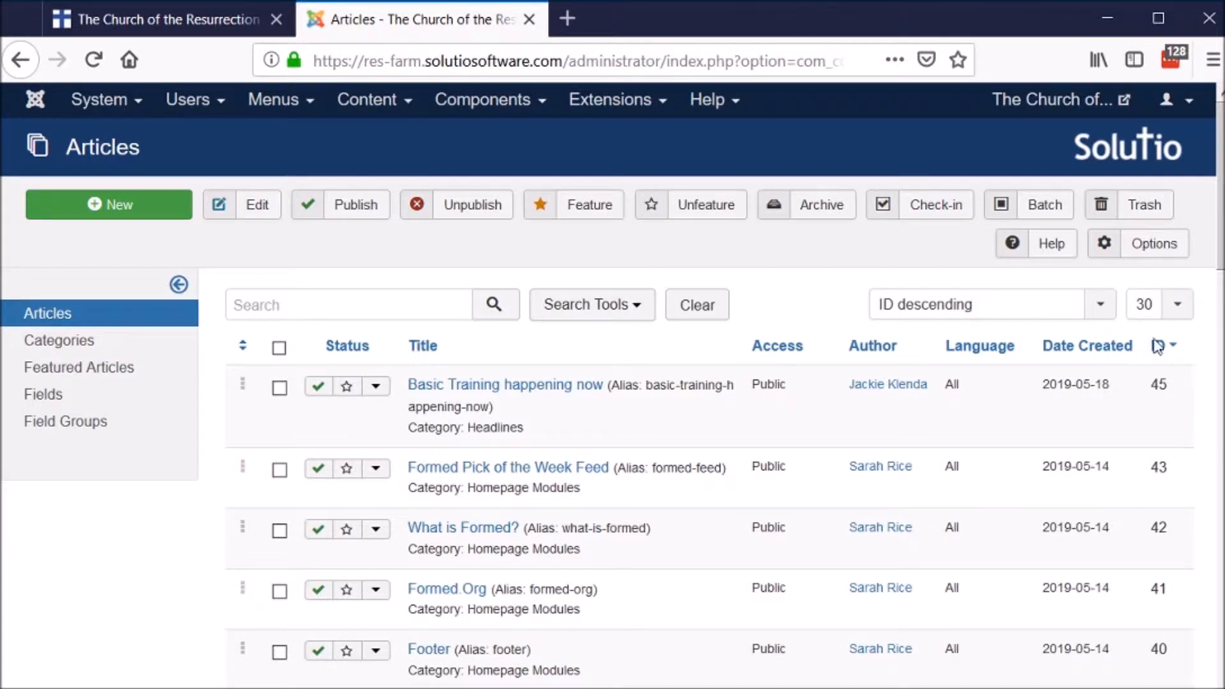
# Filter the article list to the Headlines category
pyautogui.click(629, 303)
pyautogui.click(627, 356)
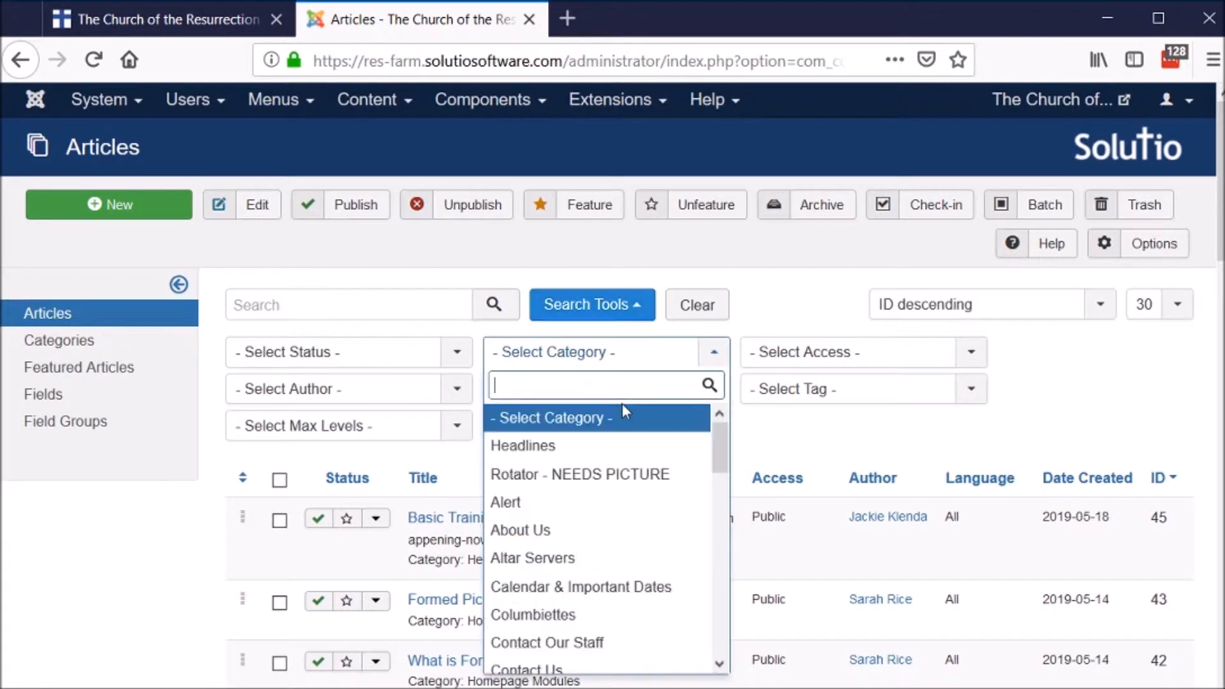
pyautogui.click(618, 451)
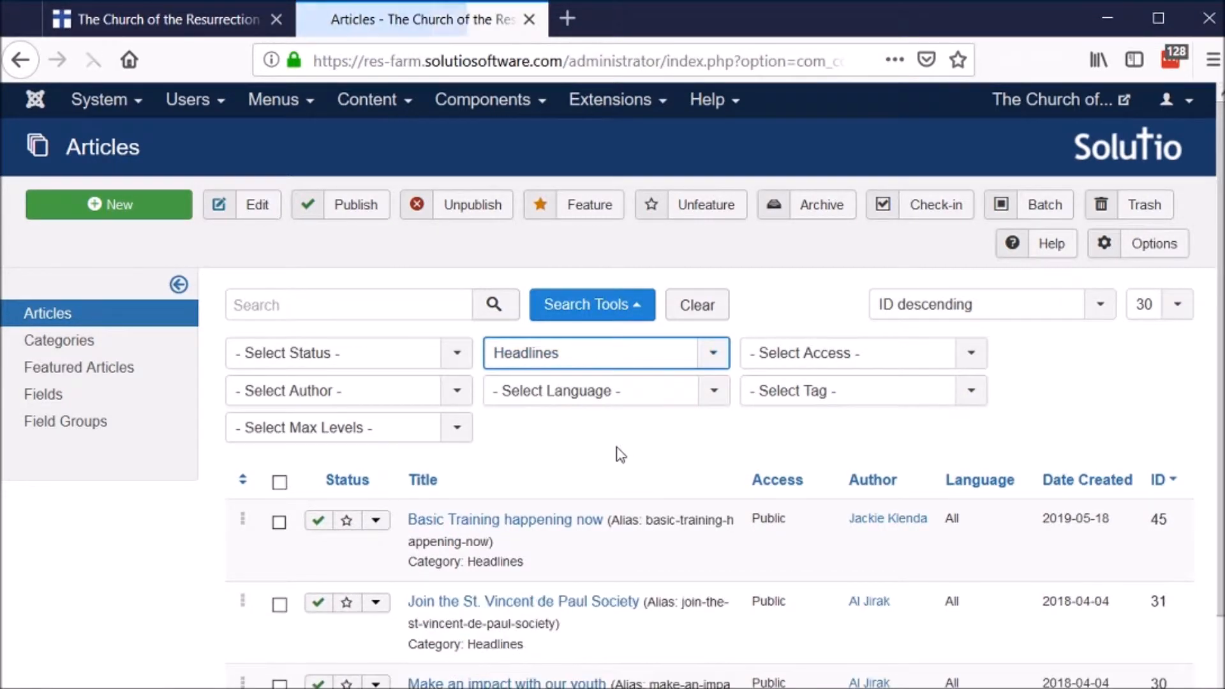
# Sort the Headlines articles by Ordering ascending
pyautogui.click(1041, 317)
pyautogui.scroll(8, 1031, 504)
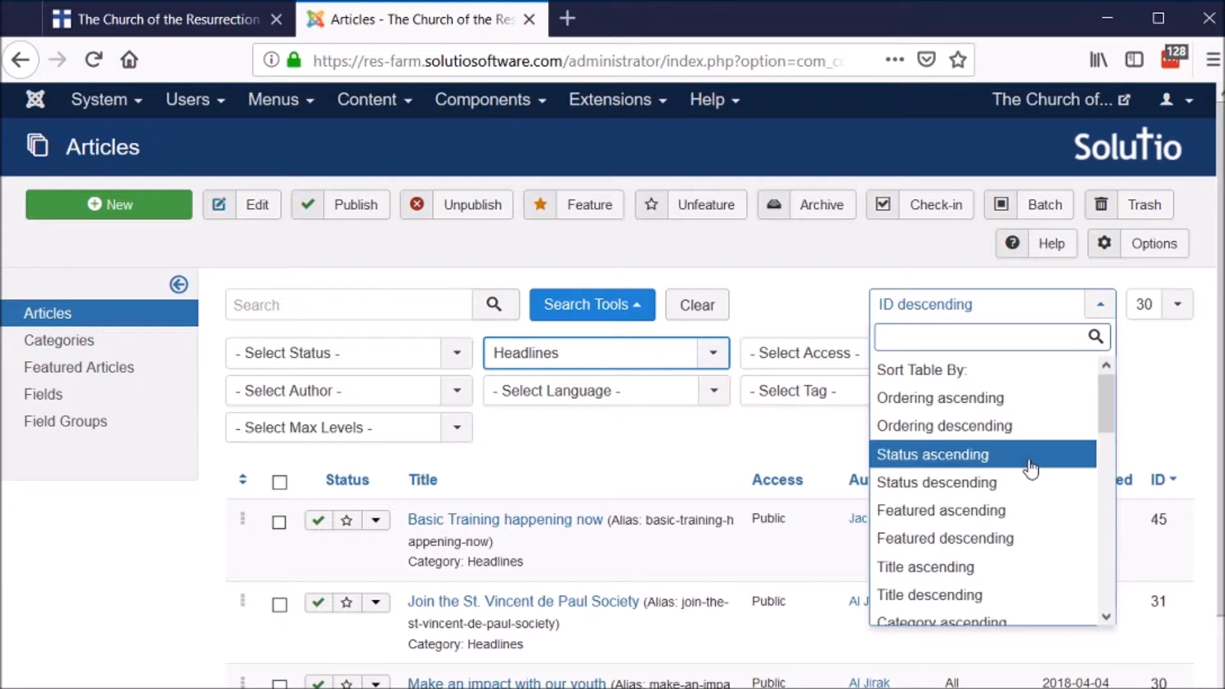
pyautogui.click(964, 406)
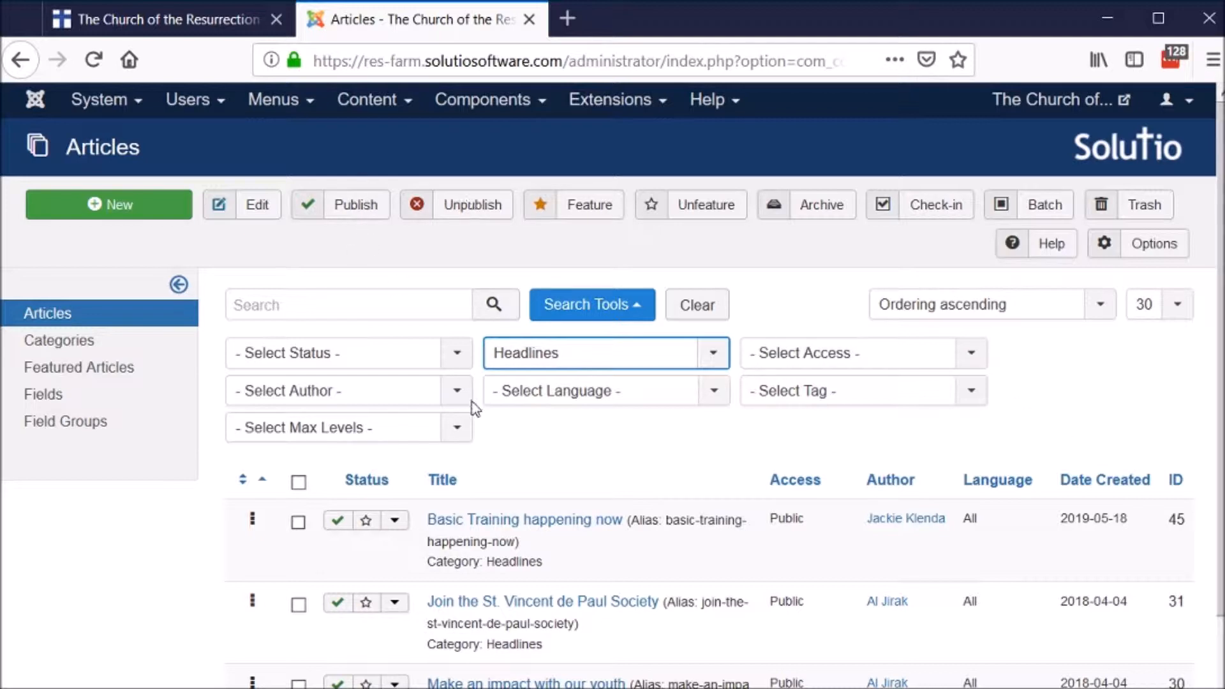
pyautogui.click(1052, 313)
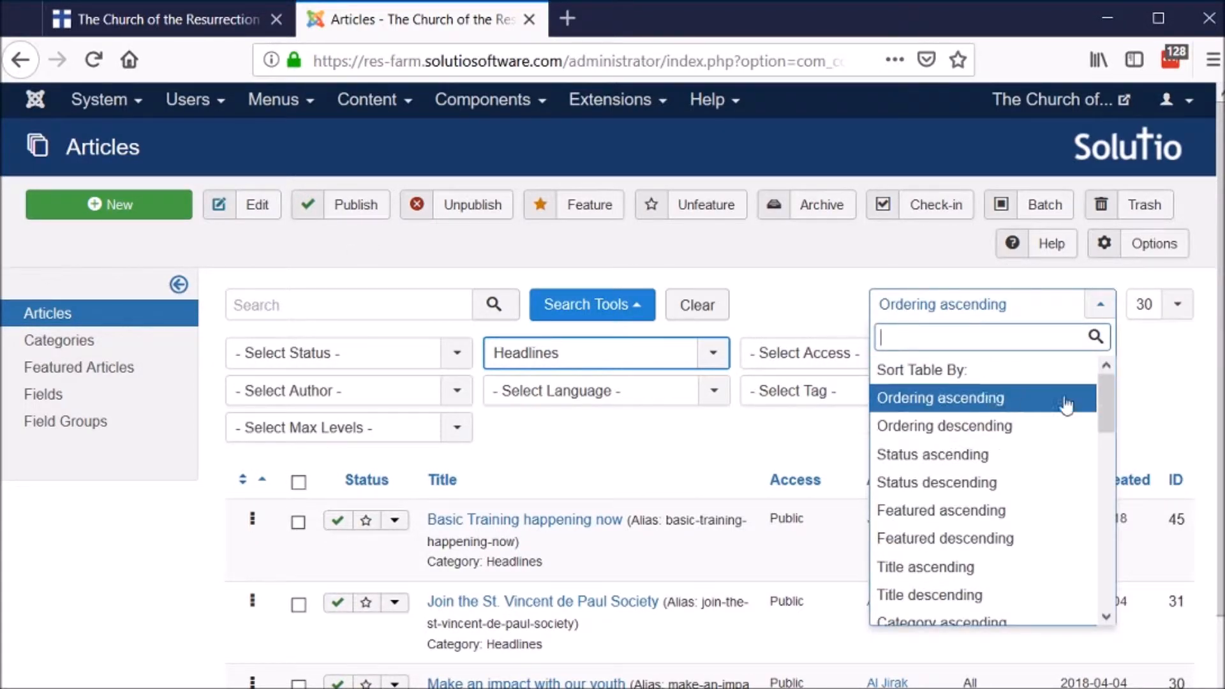
pyautogui.click(1171, 380)
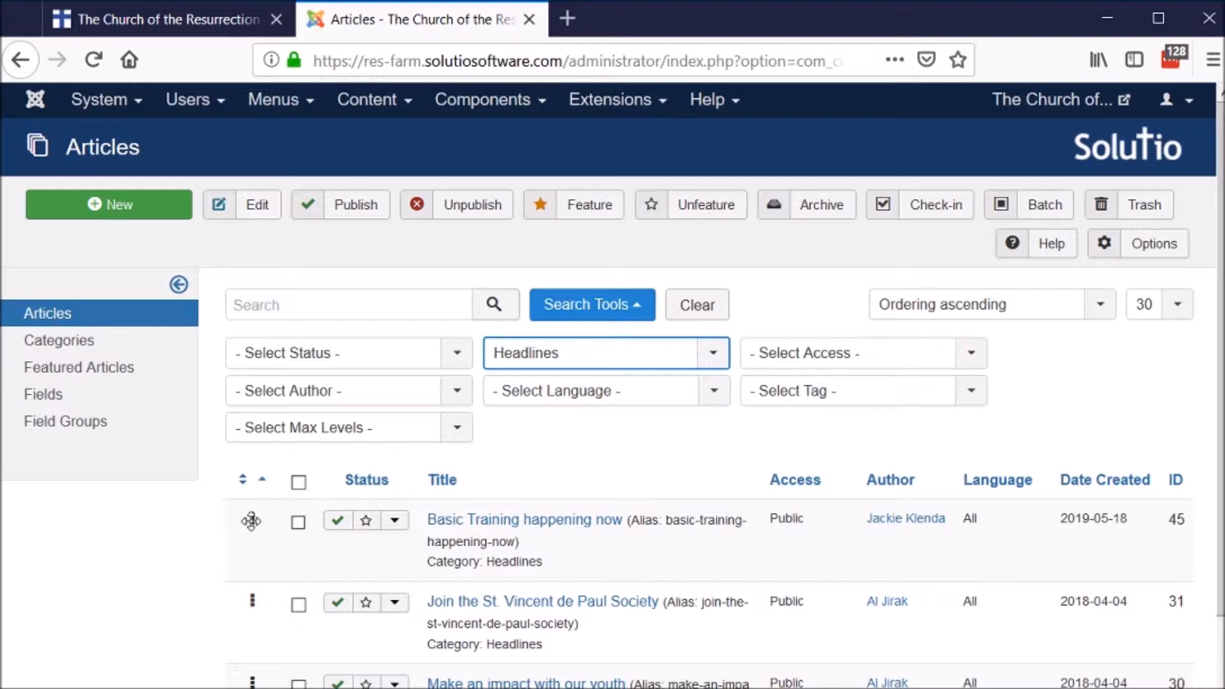
# Reorder the Headlines articles: "Make an impact with our youth" first, "Join the St. Vincent de Paul Society" second, "Basic Training happening now" third
pyautogui.moveTo(252, 519); pyautogui.dragTo(268, 686)
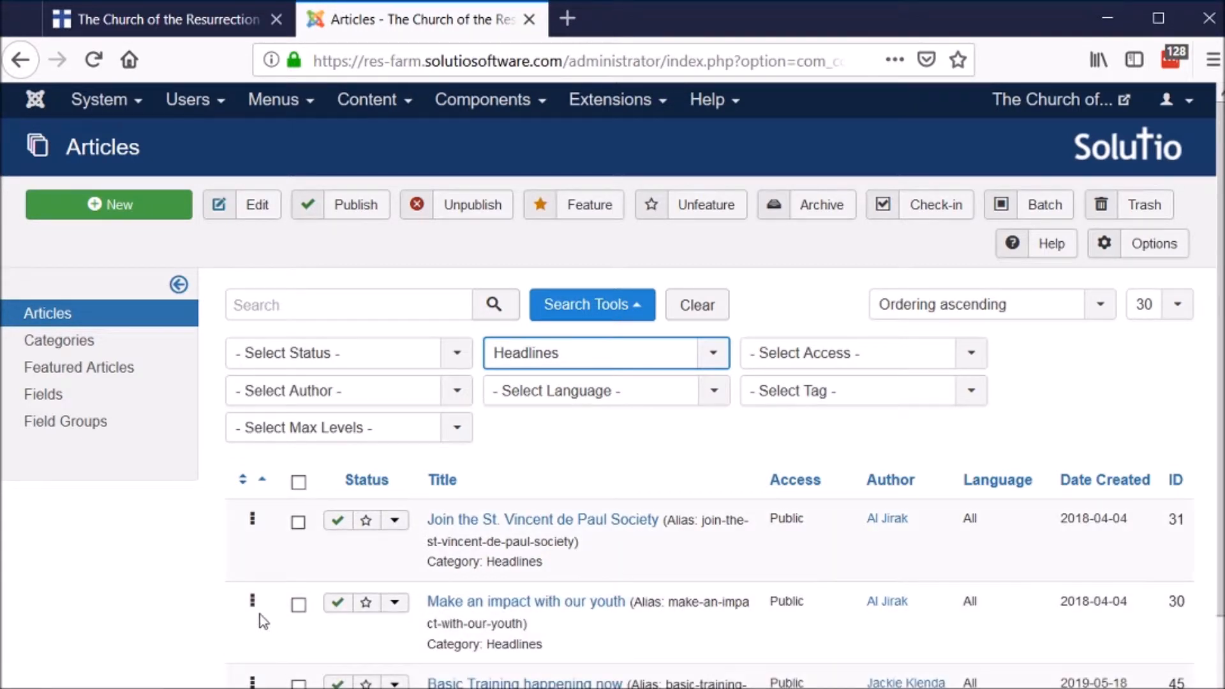
pyautogui.moveTo(254, 602); pyautogui.dragTo(247, 518)
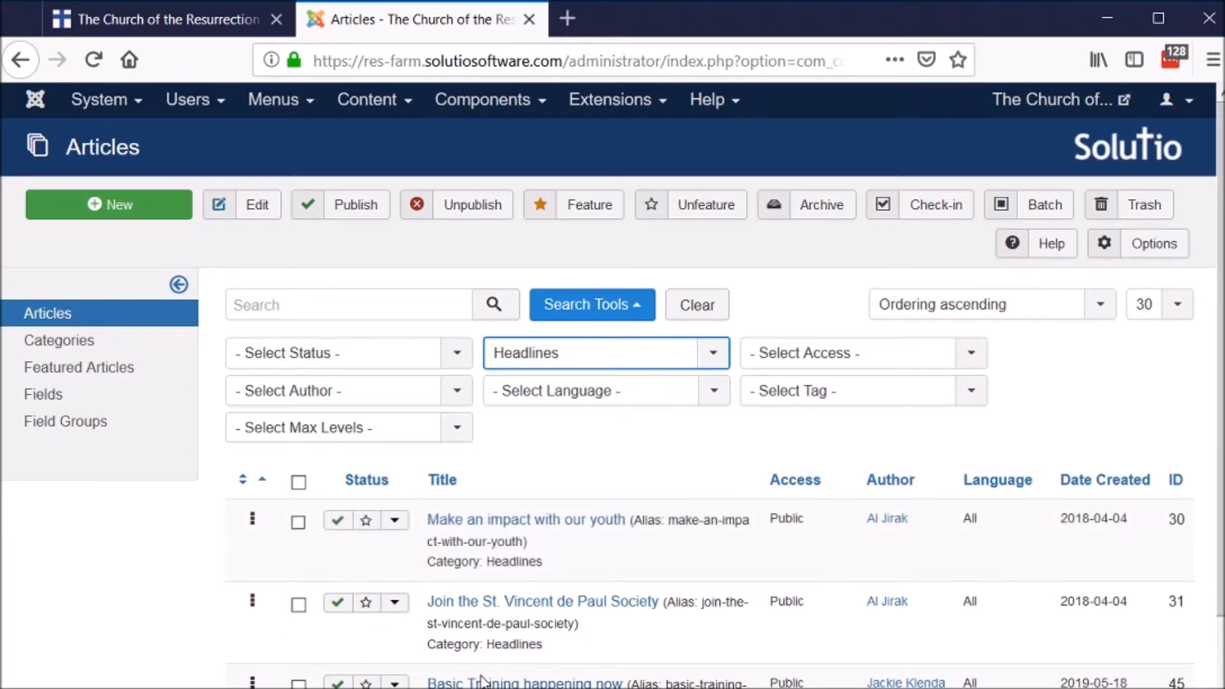
# Reload the public homepage and check the article order in its What's Happening section
pyautogui.click(126, 30)
pyautogui.scroll(-5, 165, 403)
pyautogui.scroll(-2, 166, 408)
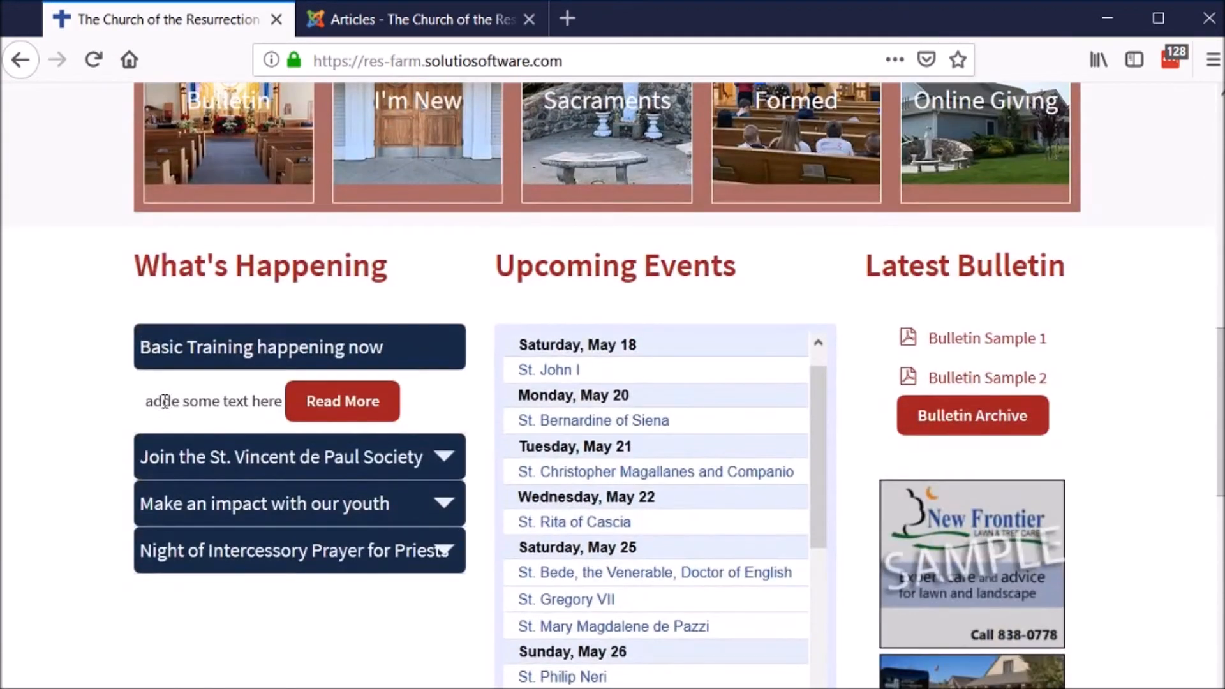
pyautogui.click(93, 68)
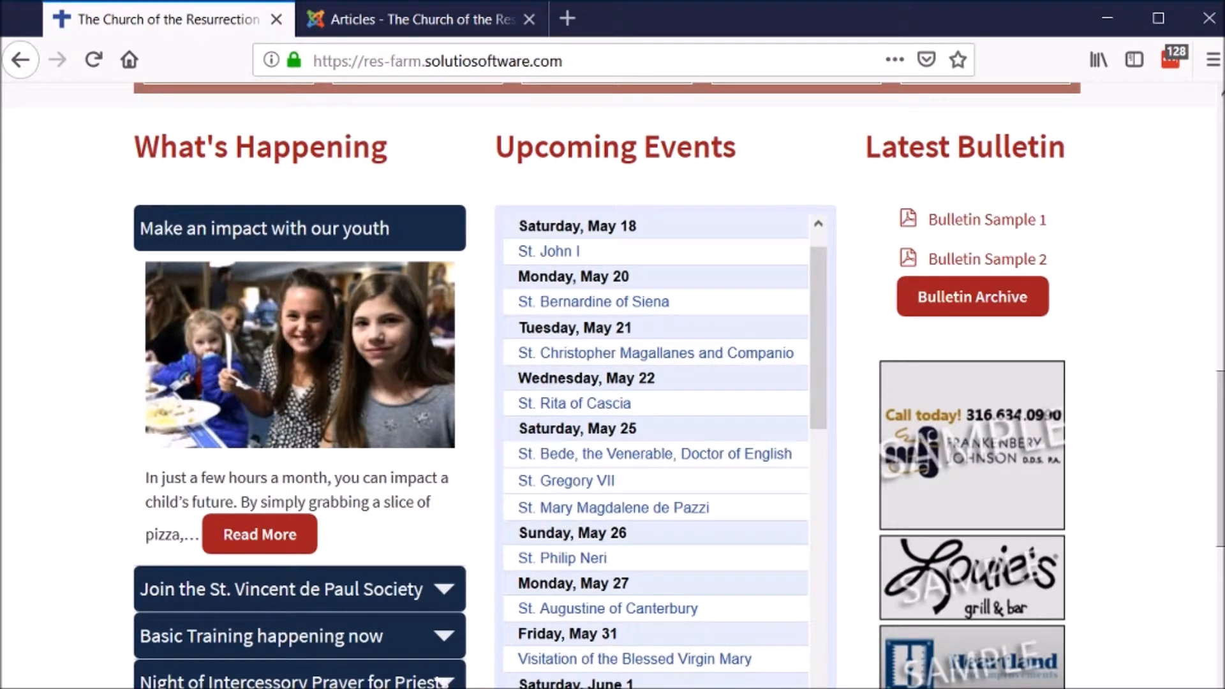
# Return to the administrator's article list, open "Basic Training happening now", and set its Start Publishing date to 2019-05-14
pyautogui.click(414, 19)
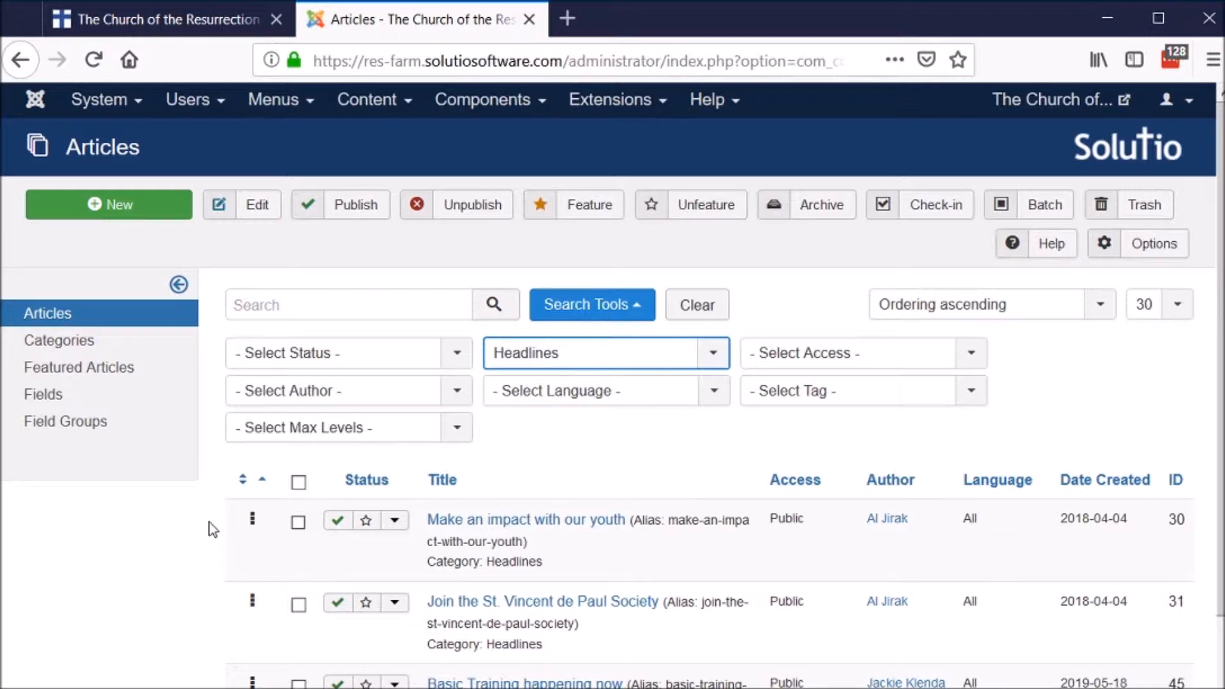
pyautogui.scroll(-2, 213, 529)
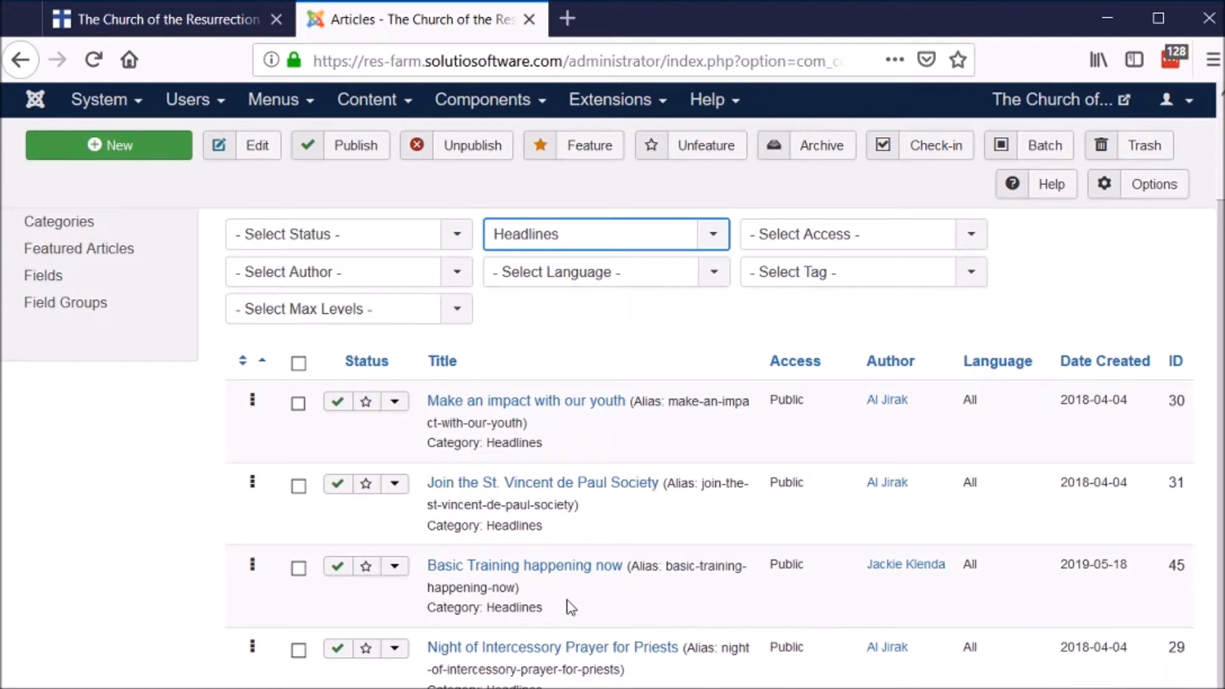
pyautogui.click(589, 572)
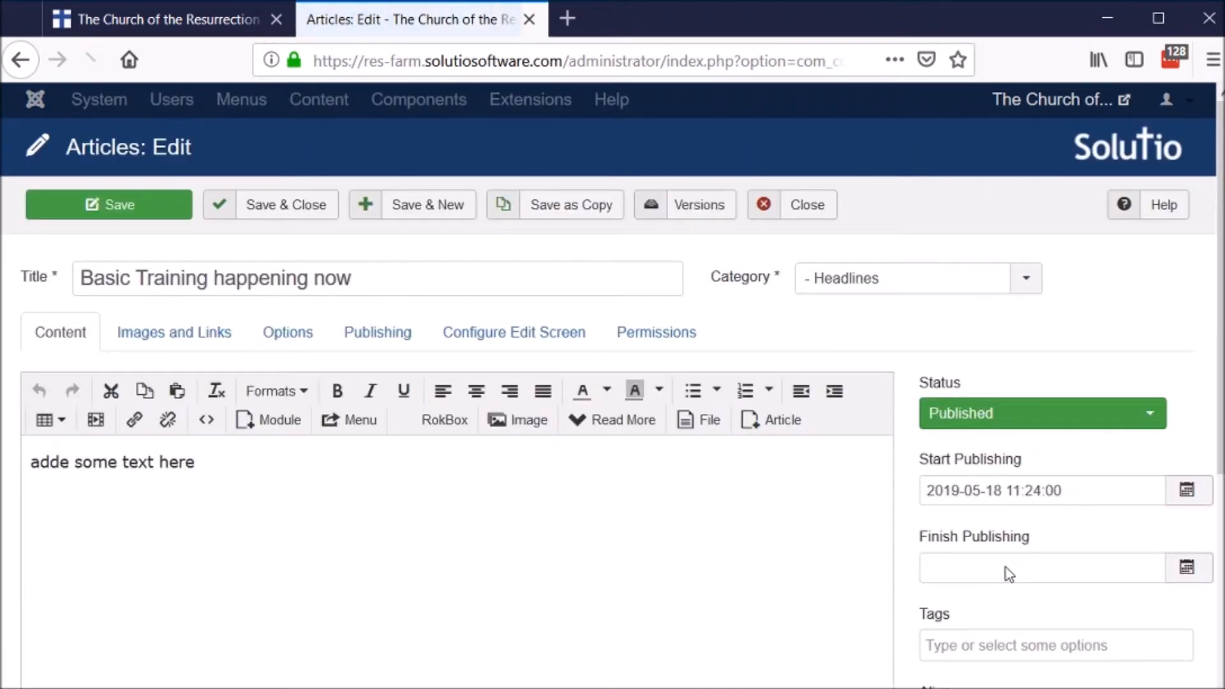
pyautogui.click(1003, 569)
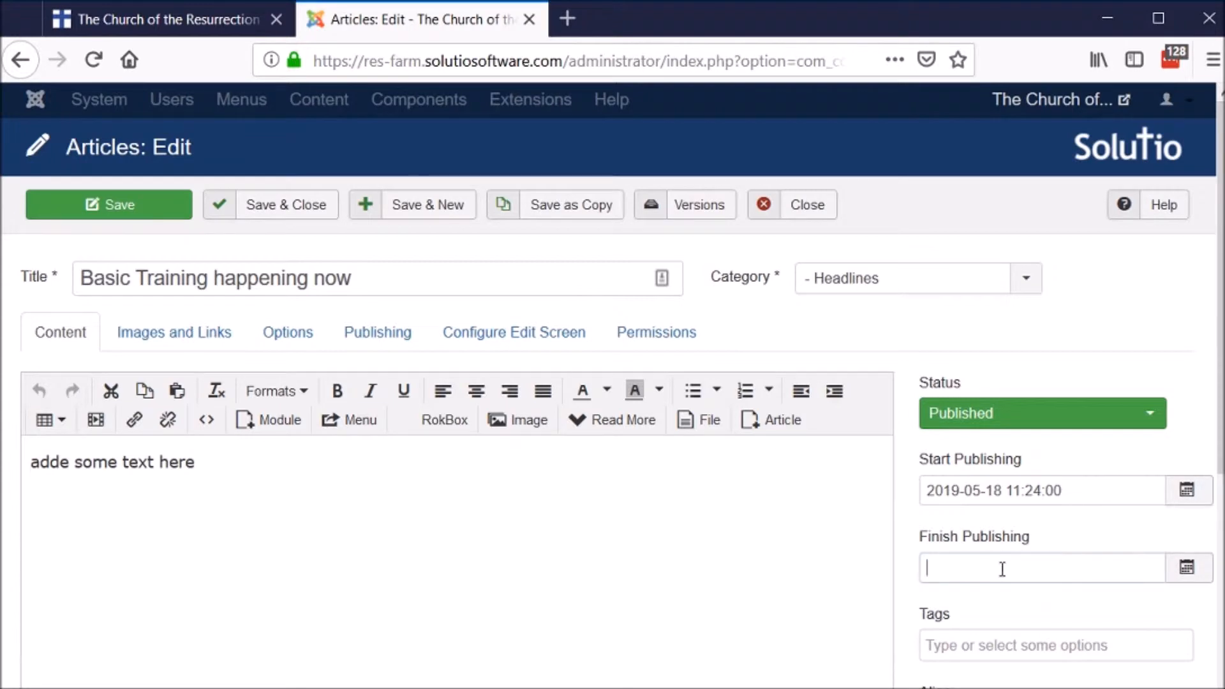
pyautogui.click(982, 489)
pyautogui.click(1200, 493)
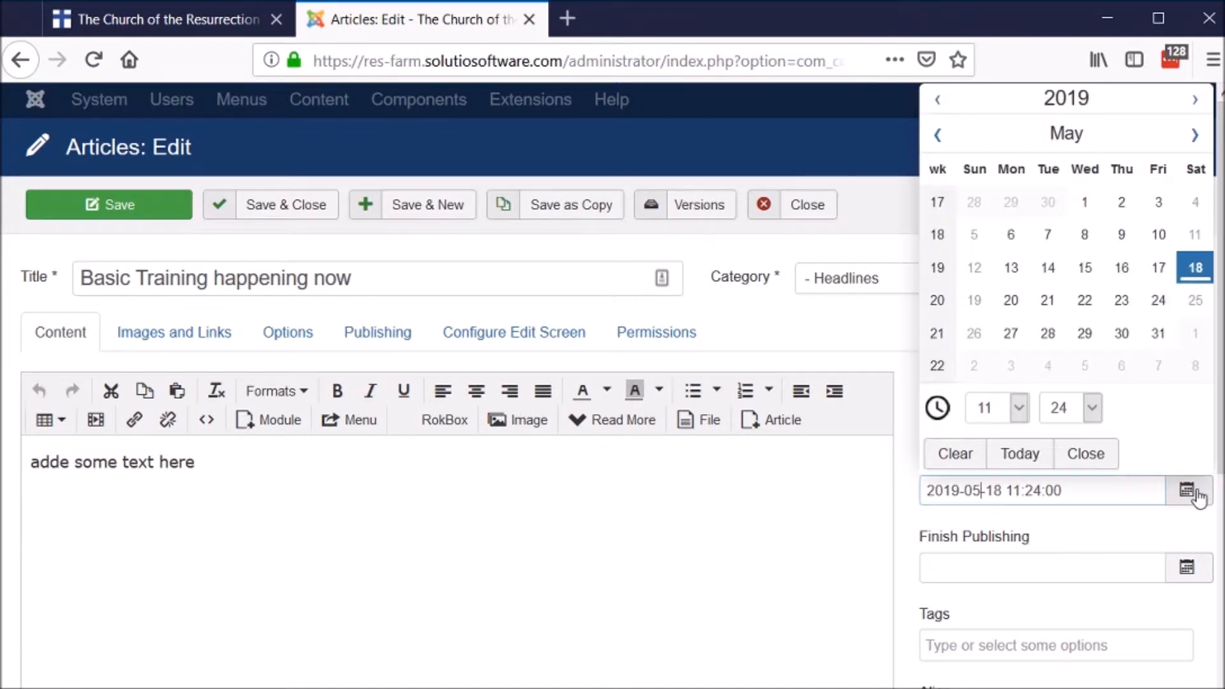
pyautogui.click(1066, 275)
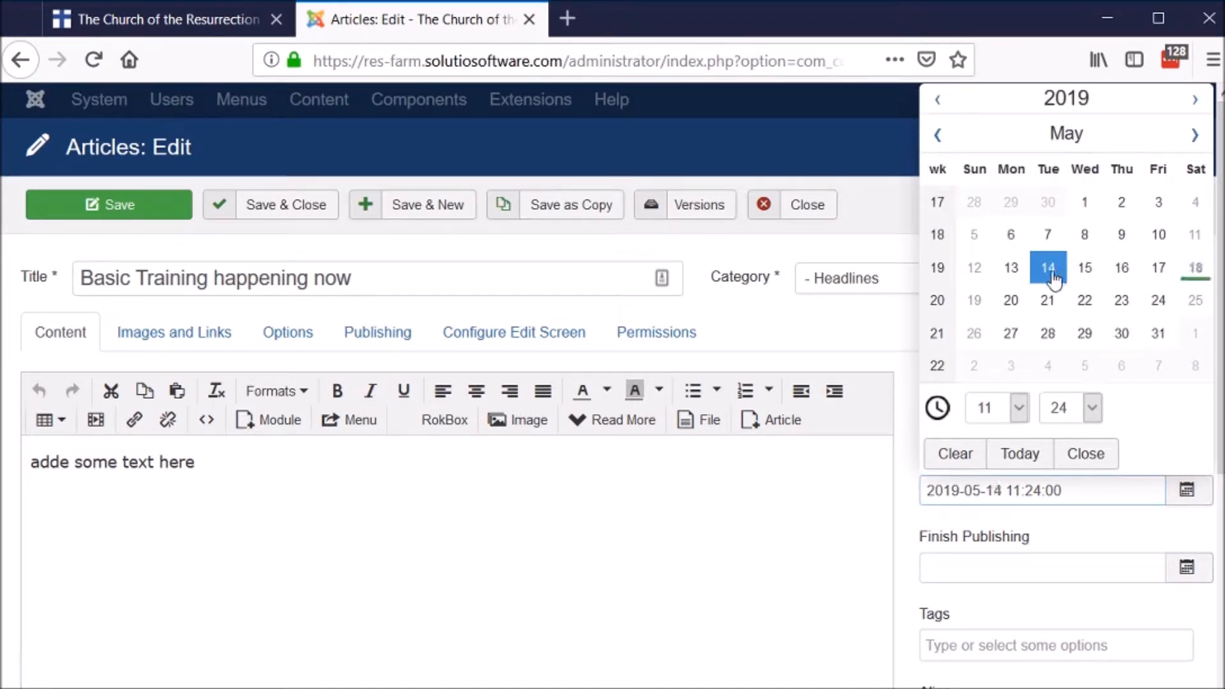
# Set the article's Finish Publishing date to 2019-05-17, and save and close the article
pyautogui.click(1059, 568)
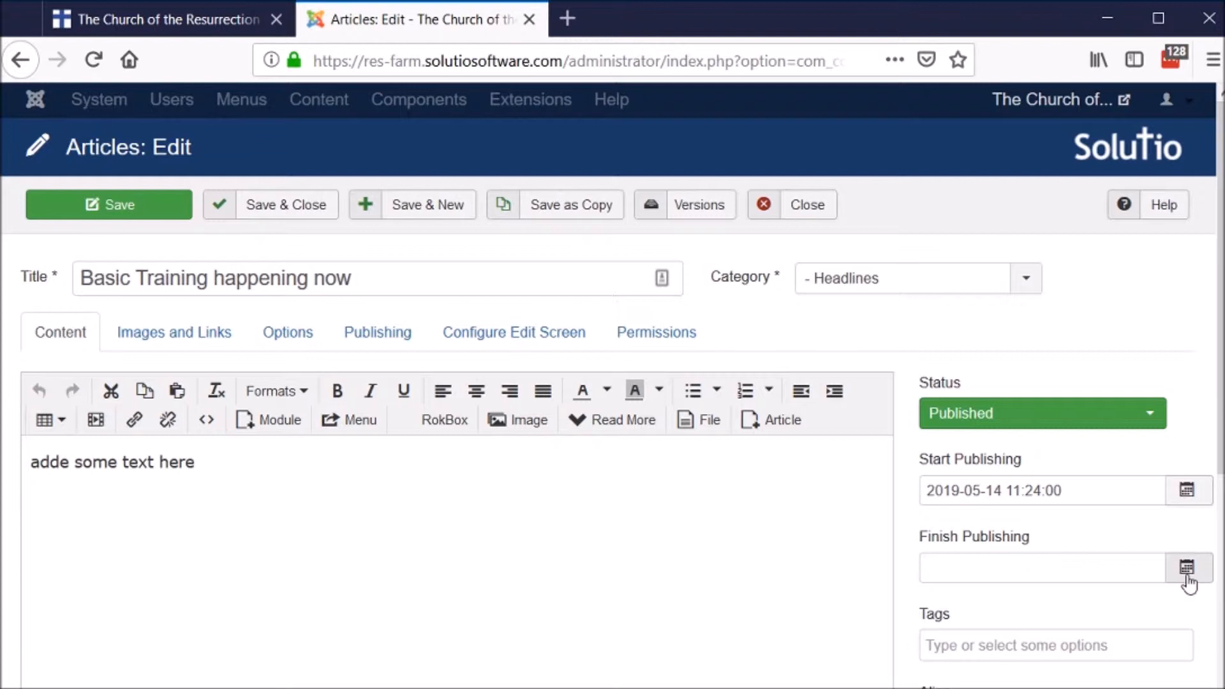
pyautogui.click(1186, 568)
pyautogui.click(1152, 361)
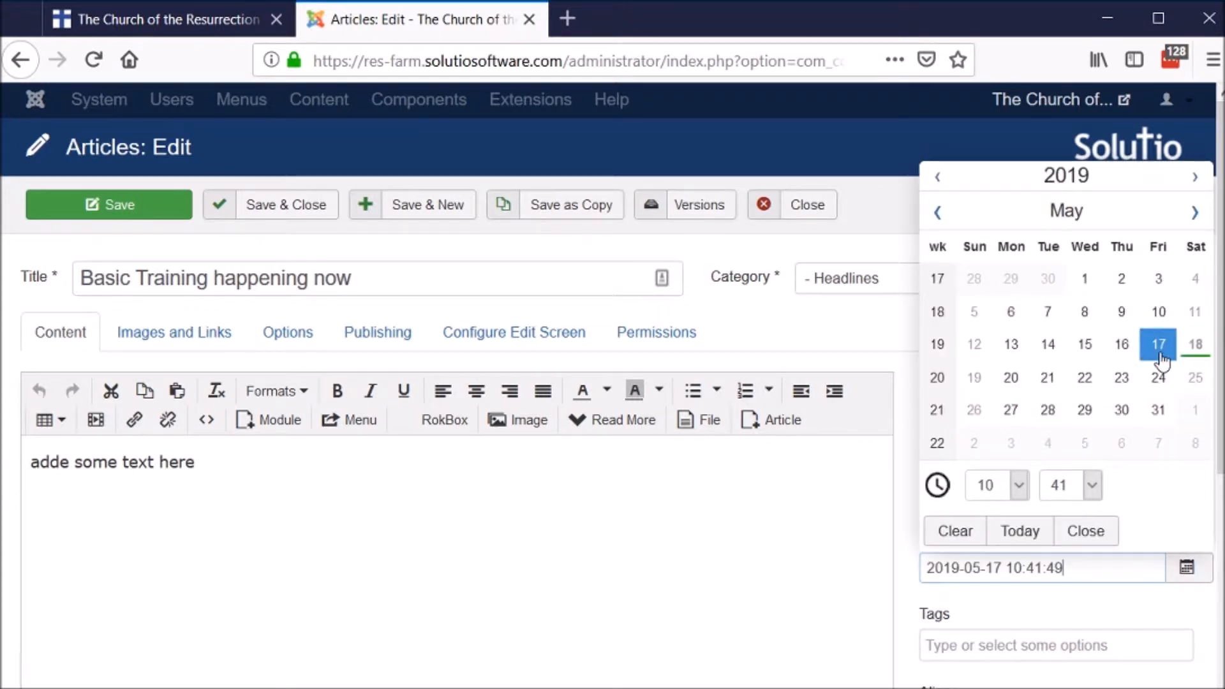
pyautogui.click(1100, 576)
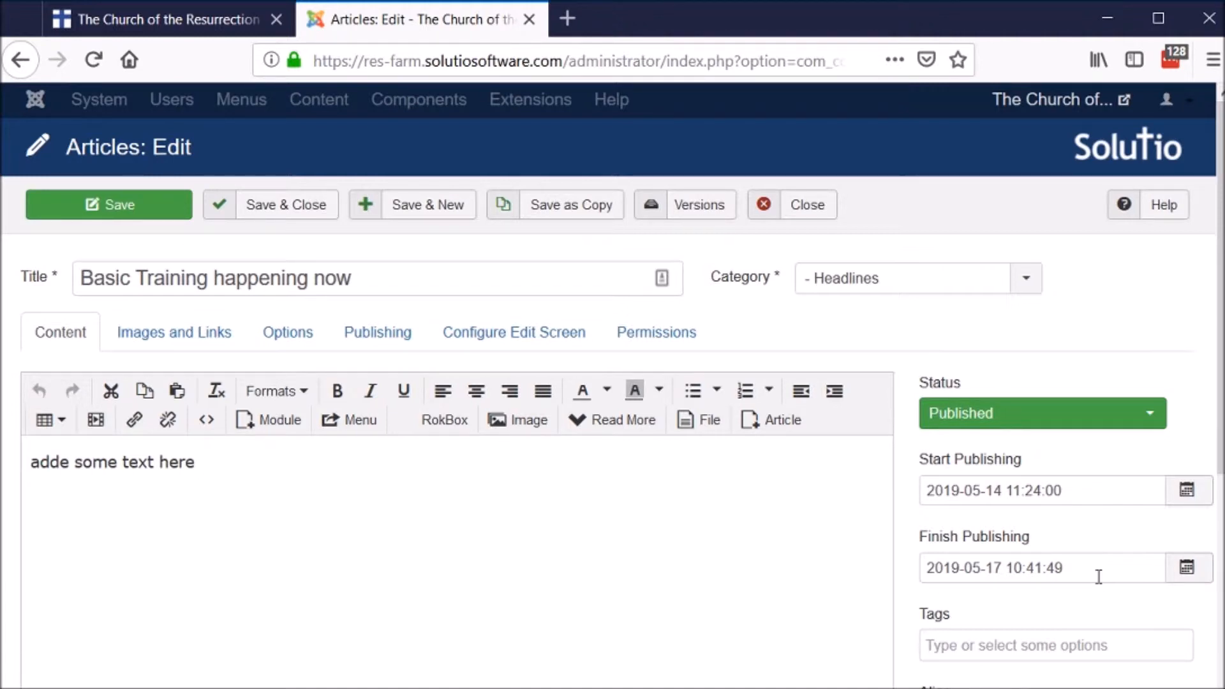
pyautogui.click(267, 214)
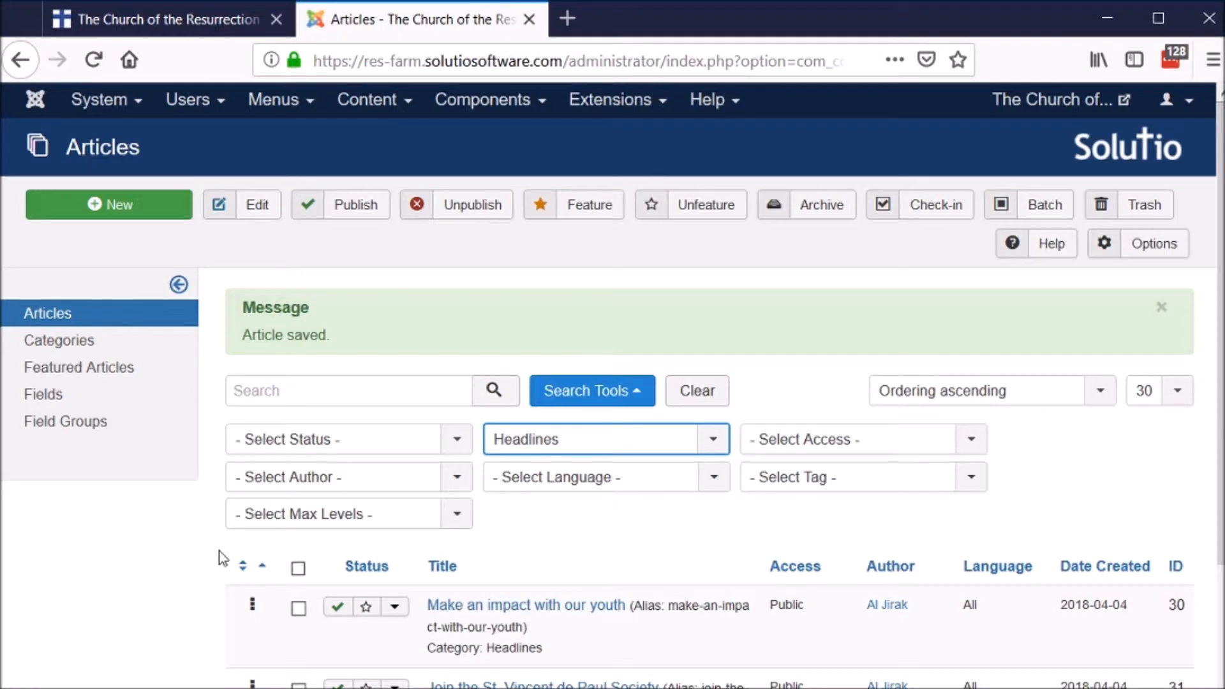
# Check the publishing status of "Basic Training happening now" in the list, and unpublish "Join the St. Vincent de Paul Society"
pyautogui.scroll(-2, 223, 558)
pyautogui.scroll(-2, 222, 559)
pyautogui.moveTo(338, 543)
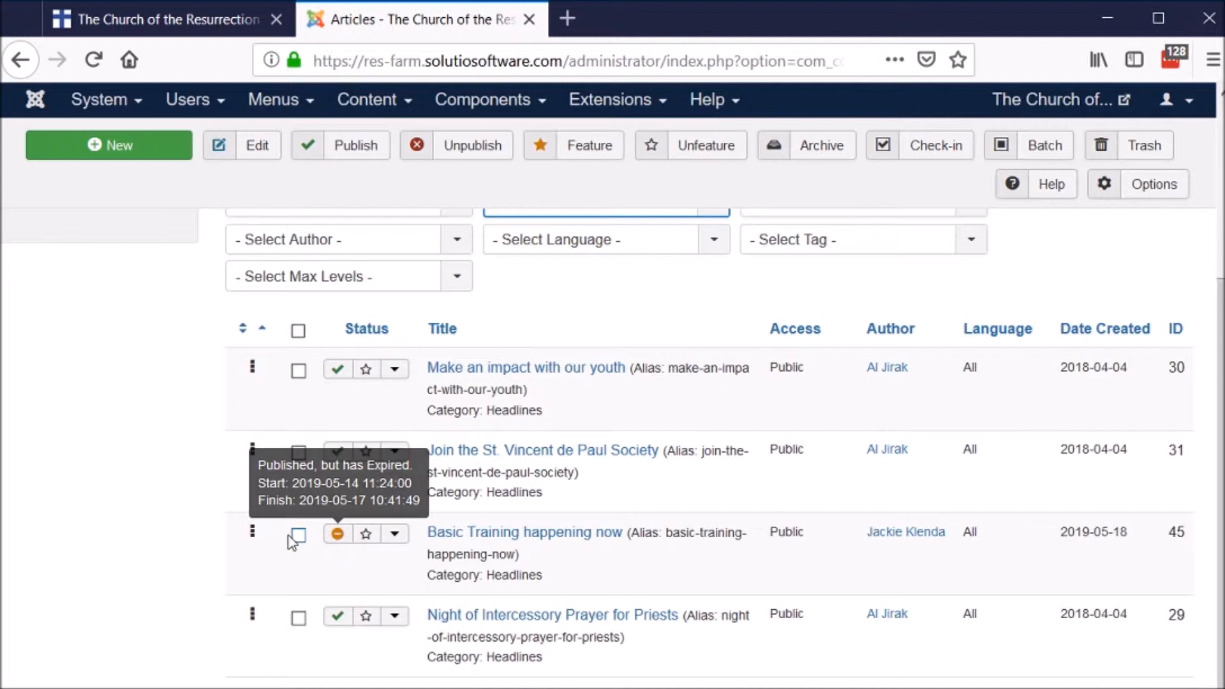
pyautogui.click(335, 460)
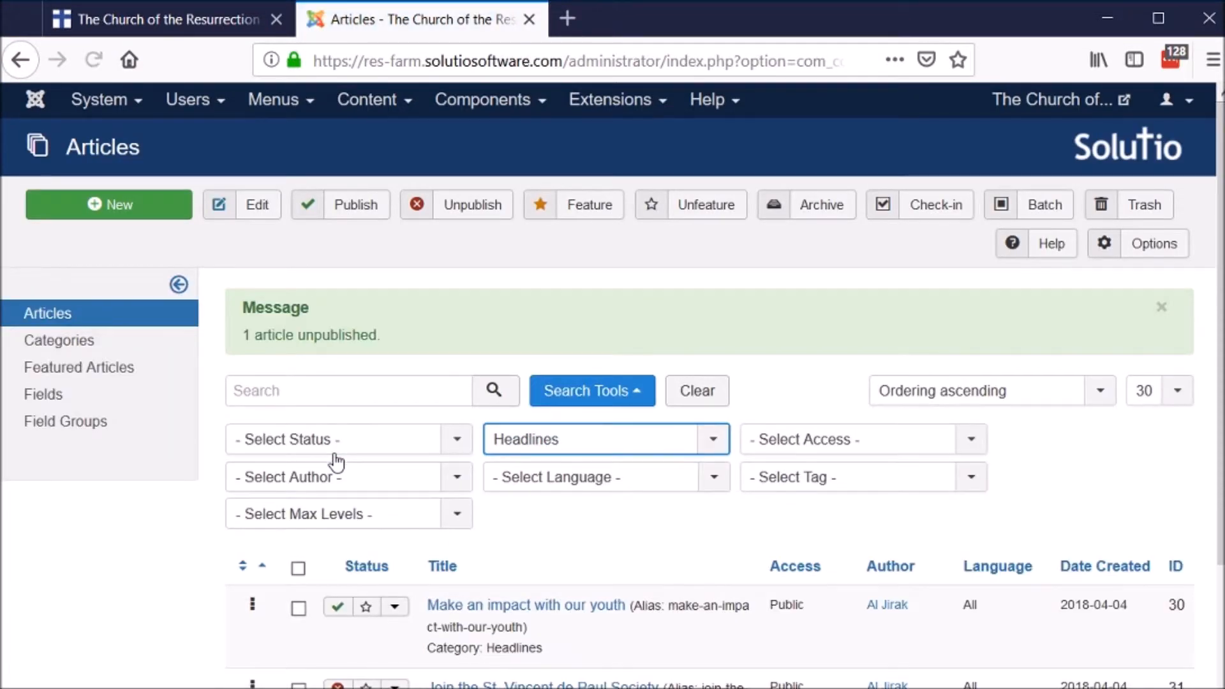
pyautogui.scroll(-4, 202, 552)
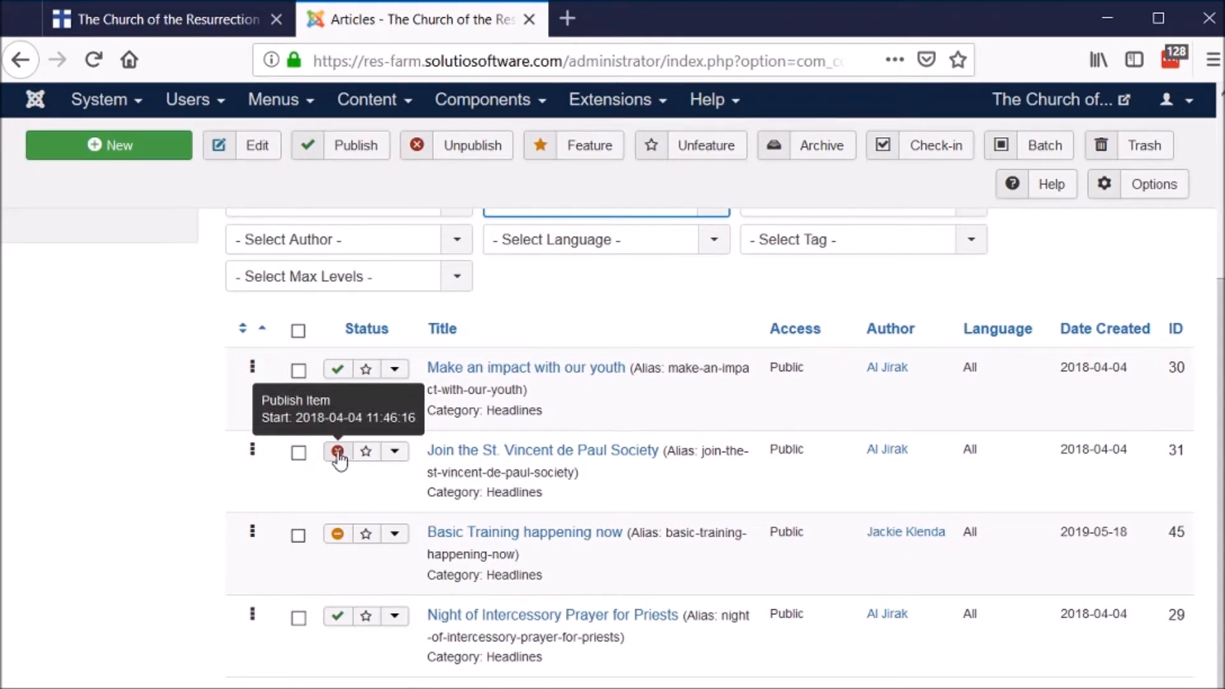
# Republish "Join the St. Vincent de Paul Society" and unpublish "Basic Training happening now"
pyautogui.click(338, 453)
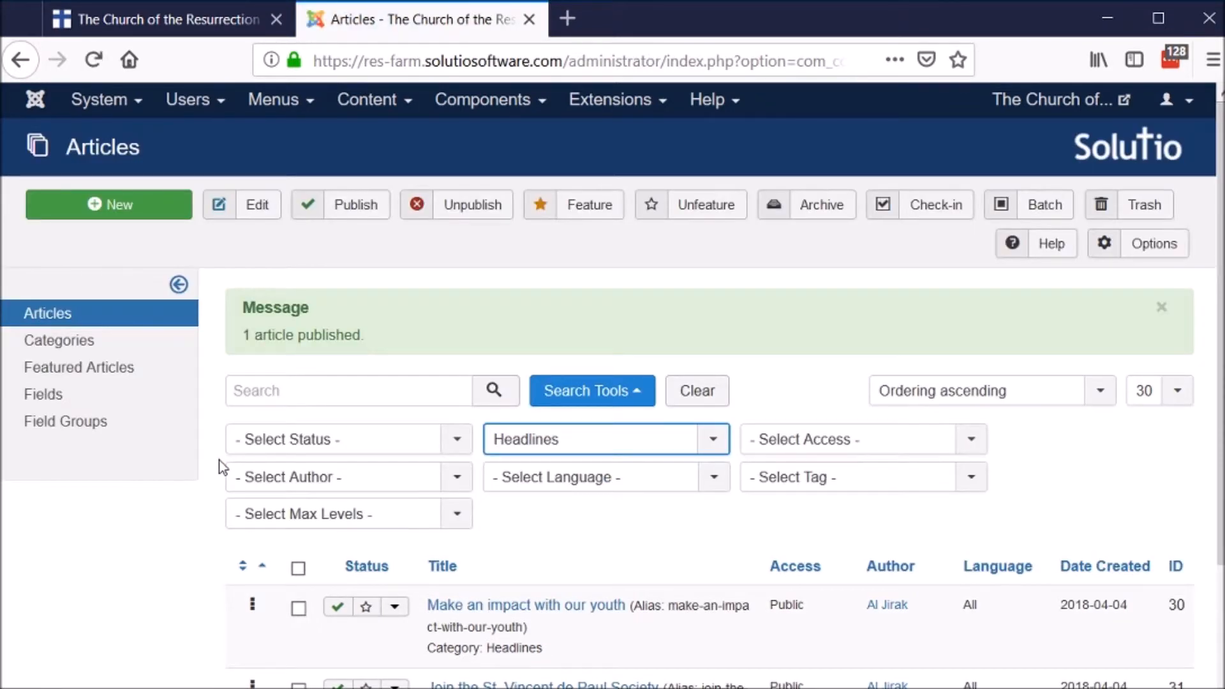
pyautogui.scroll(-3, 218, 467)
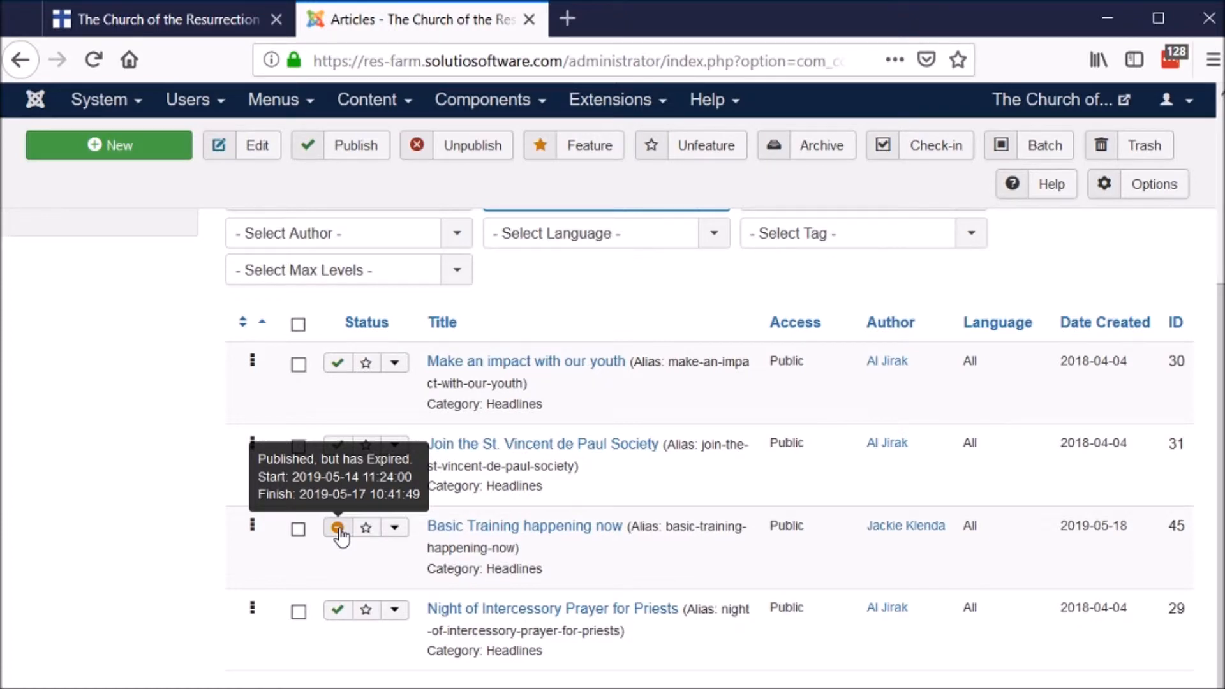
pyautogui.click(338, 528)
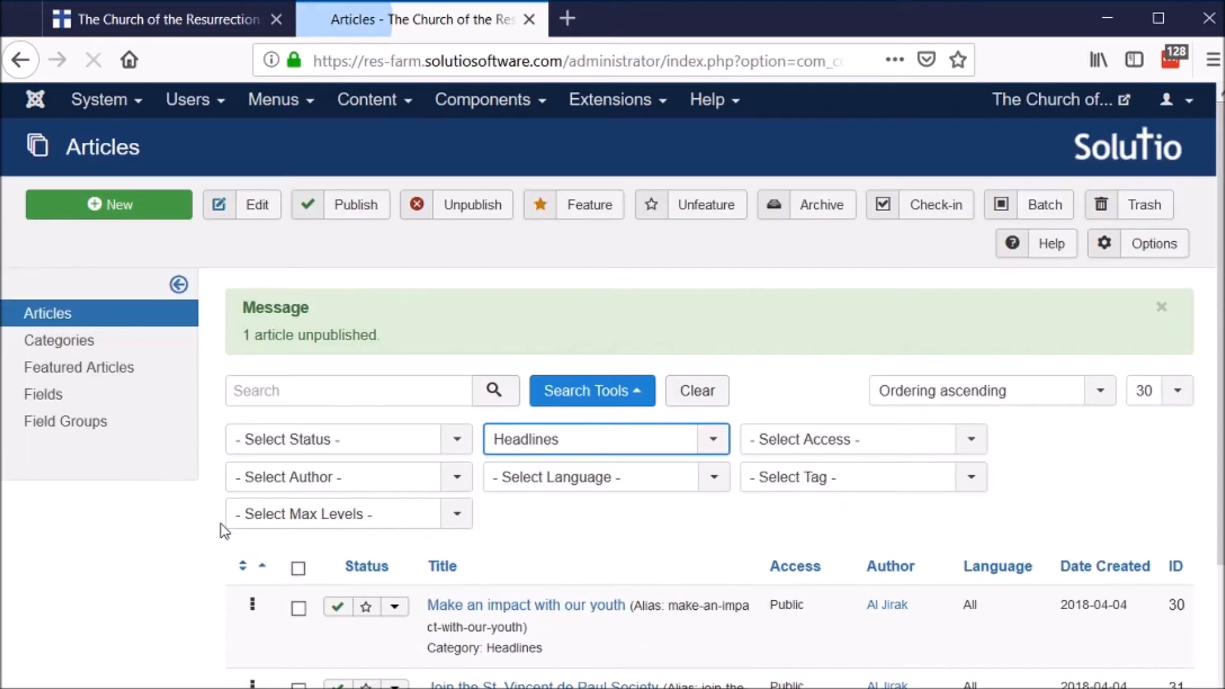
pyautogui.scroll(-3, 223, 531)
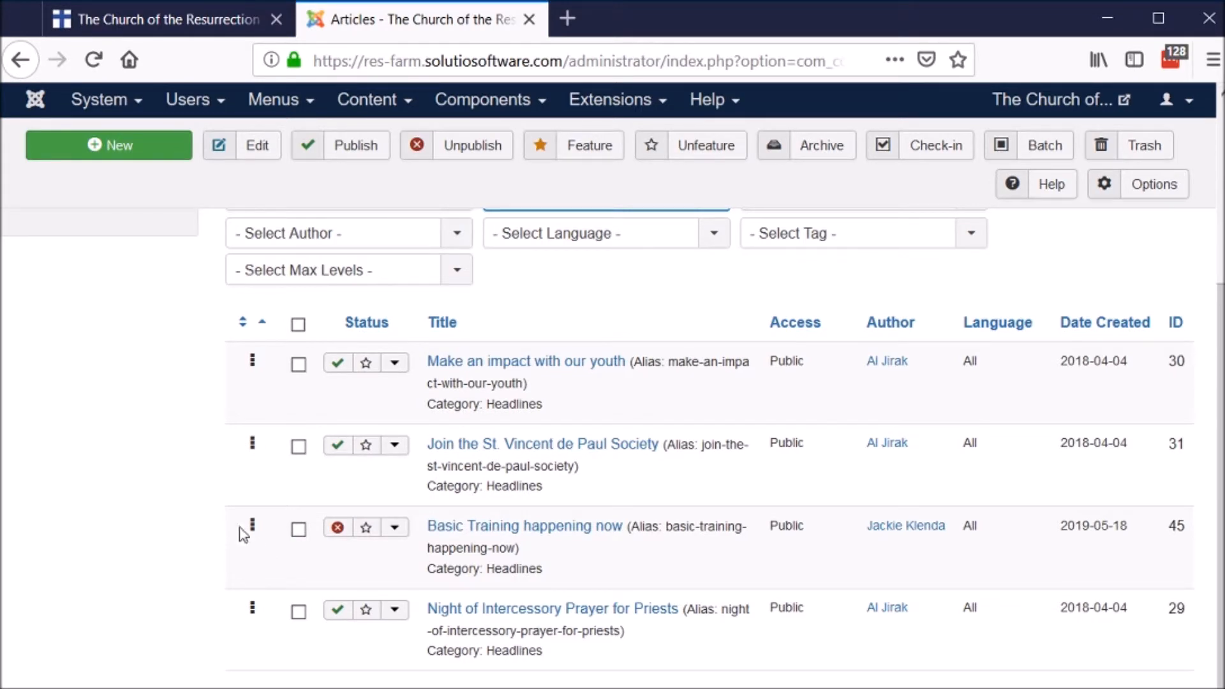
# Show the additional status actions available for "Basic Training happening now", and dismiss them without choosing one
pyautogui.click(394, 528)
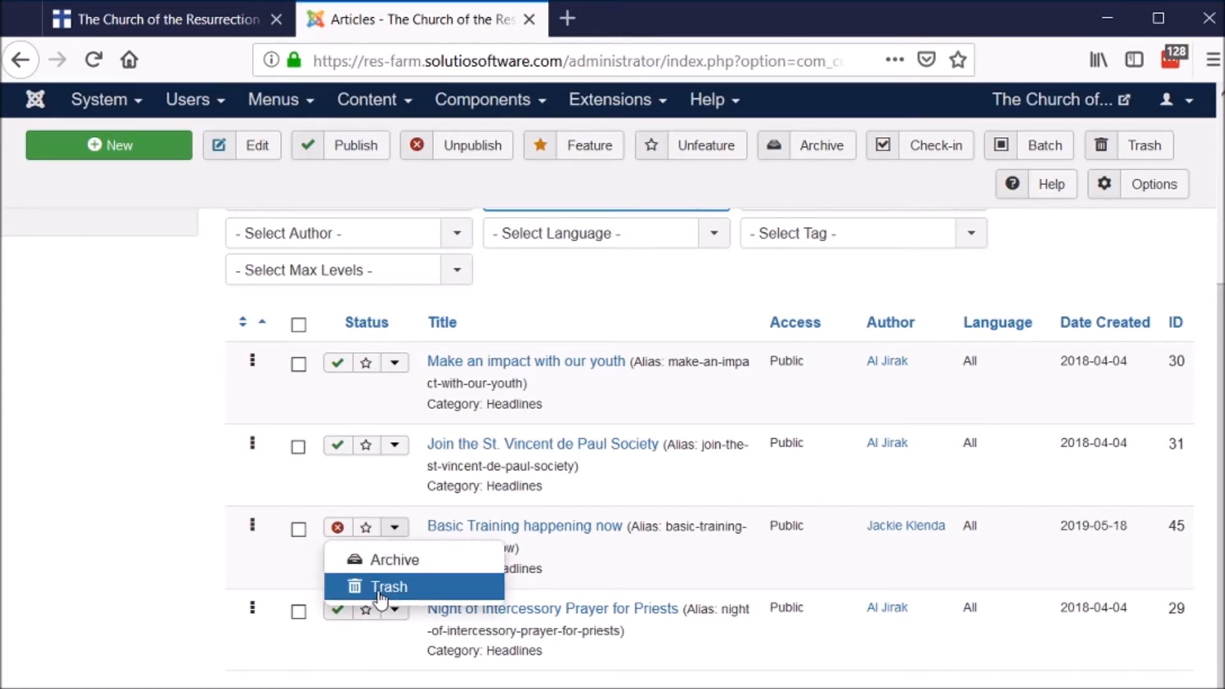
pyautogui.click(207, 550)
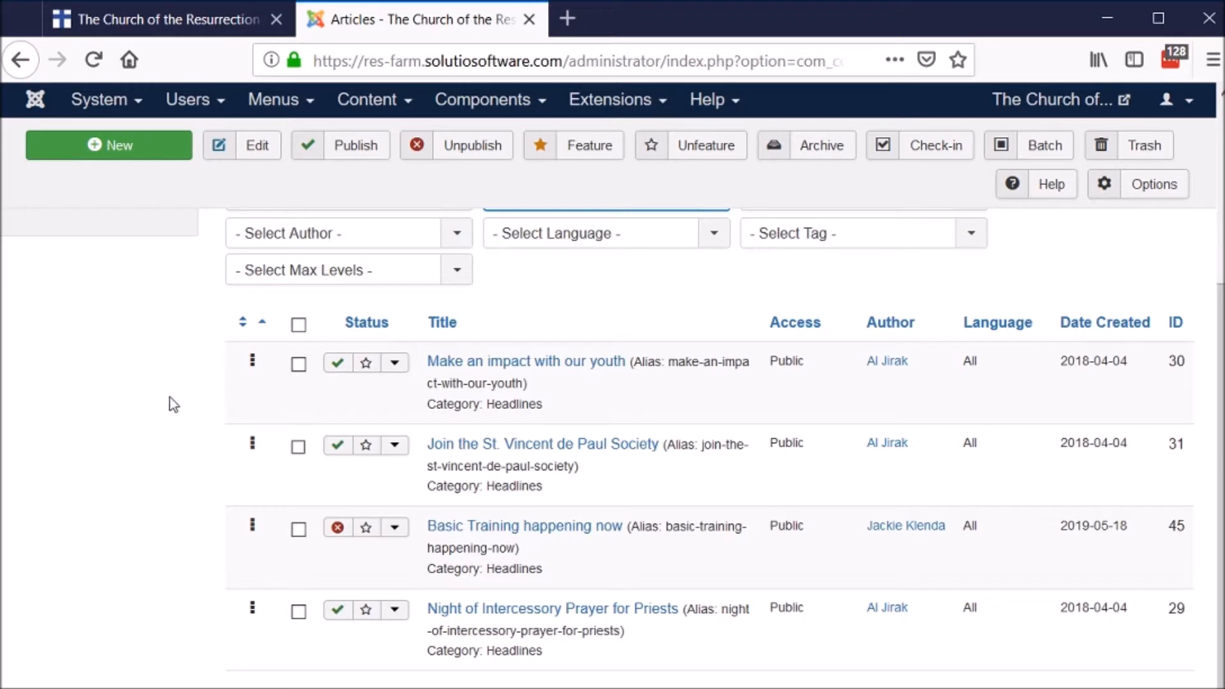
# Select all listed Headlines articles at once, and clear the selection
pyautogui.click(299, 326)
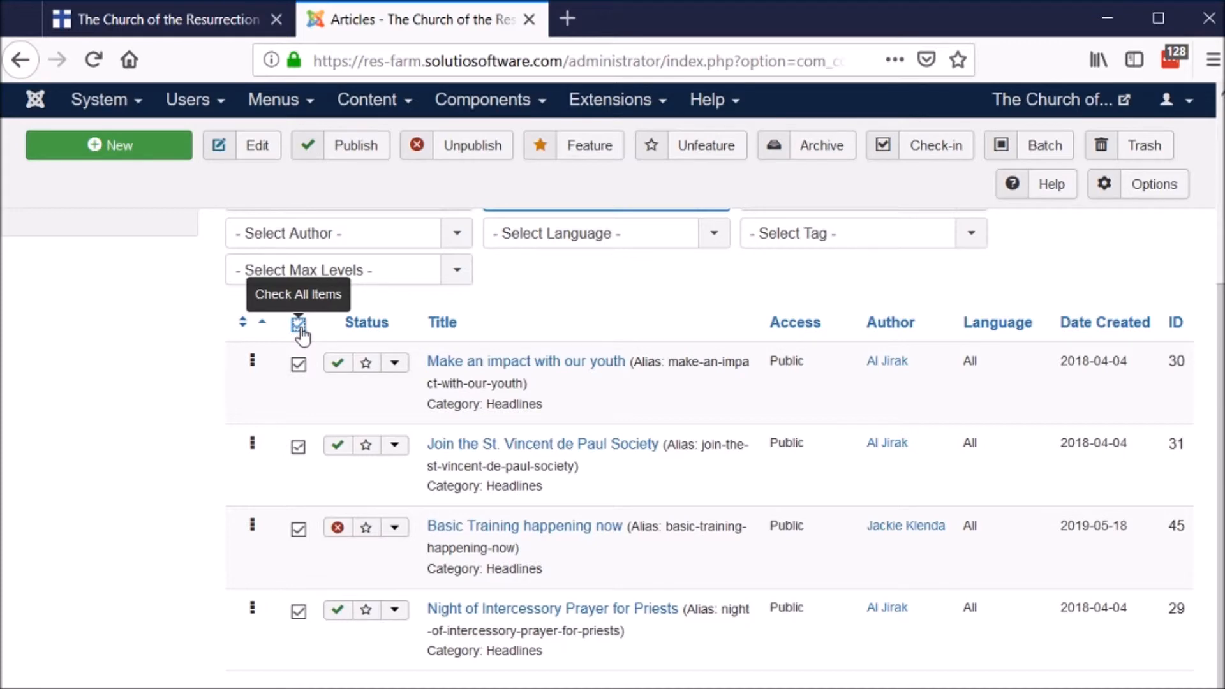
pyautogui.scroll(4, 301, 328)
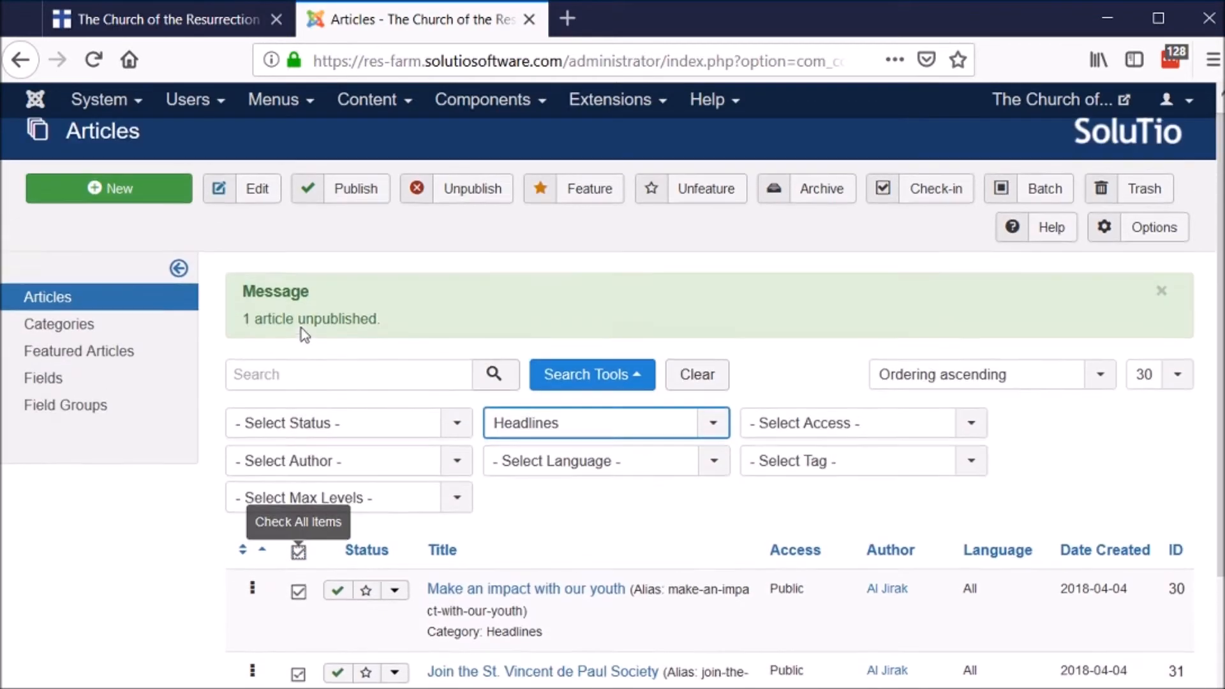
pyautogui.scroll(-2, 428, 212)
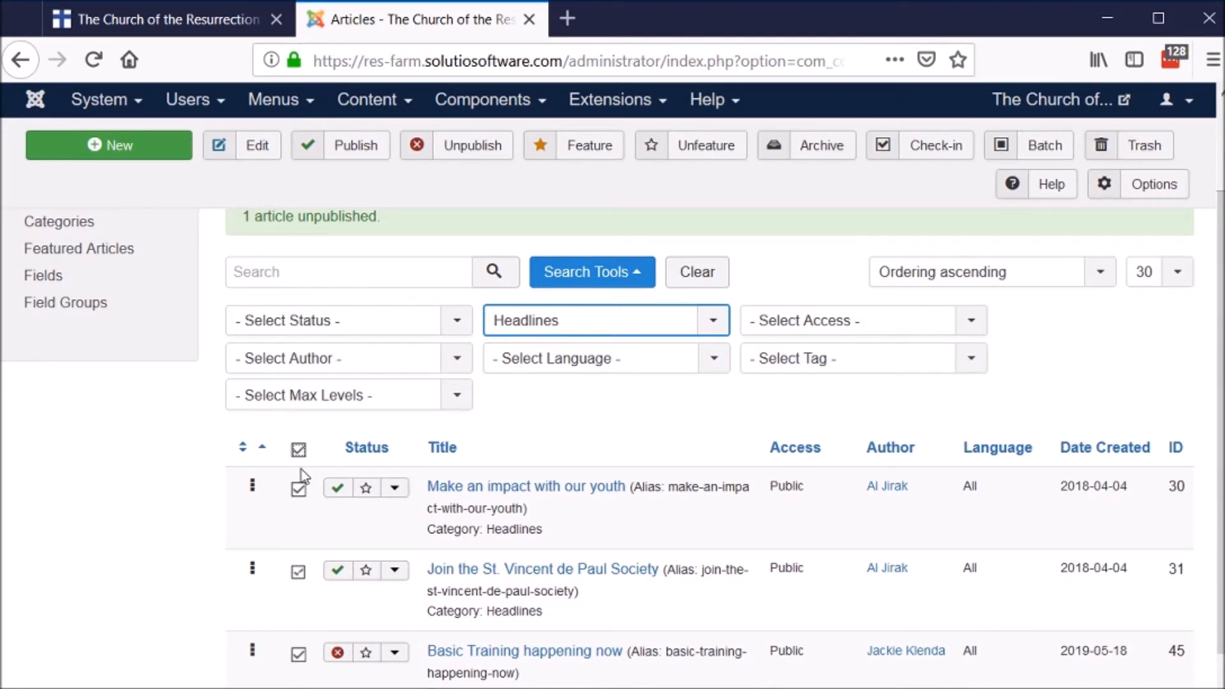
pyautogui.scroll(-2, 196, 469)
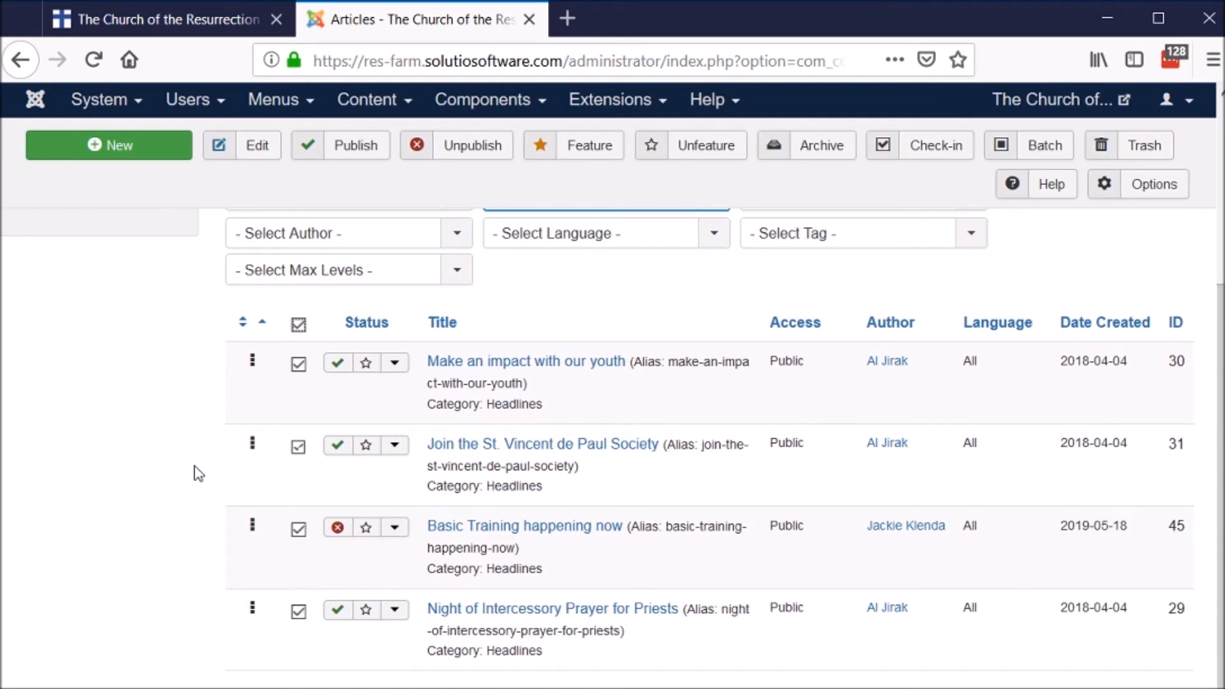
pyautogui.click(299, 327)
# Select only "Join the St. Vincent de Paul Society" and "Basic Training happening now", and deselect both
pyautogui.click(298, 447)
pyautogui.click(298, 530)
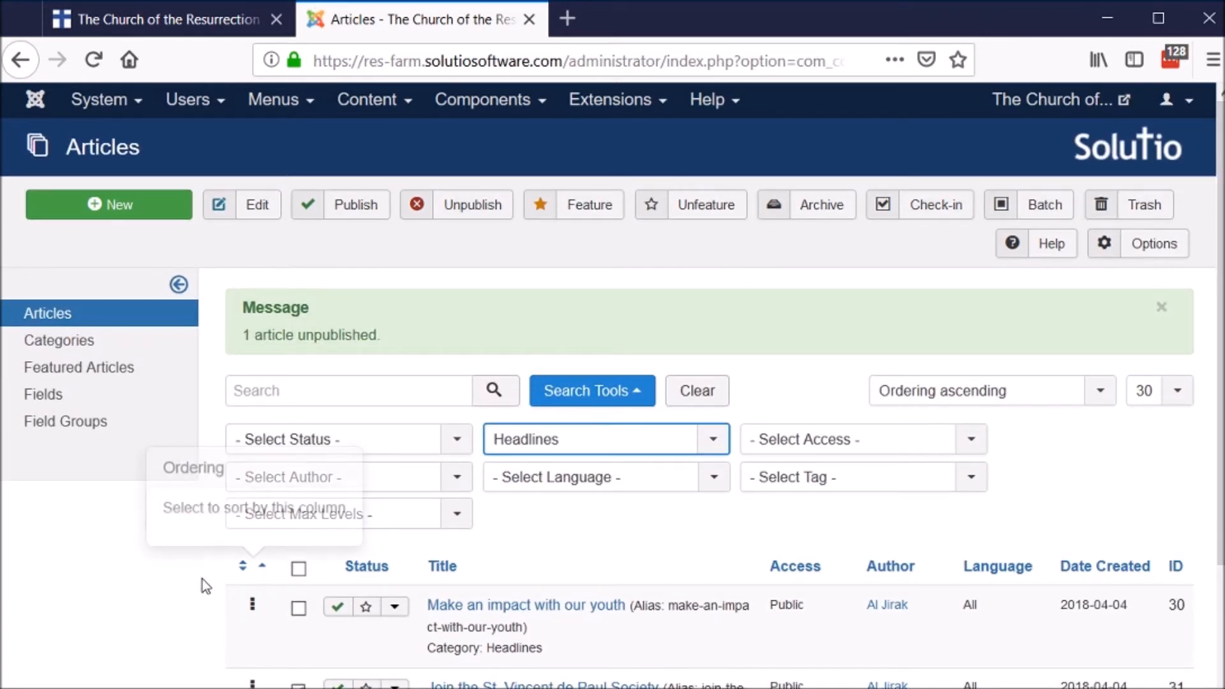
pyautogui.scroll(-3, 191, 585)
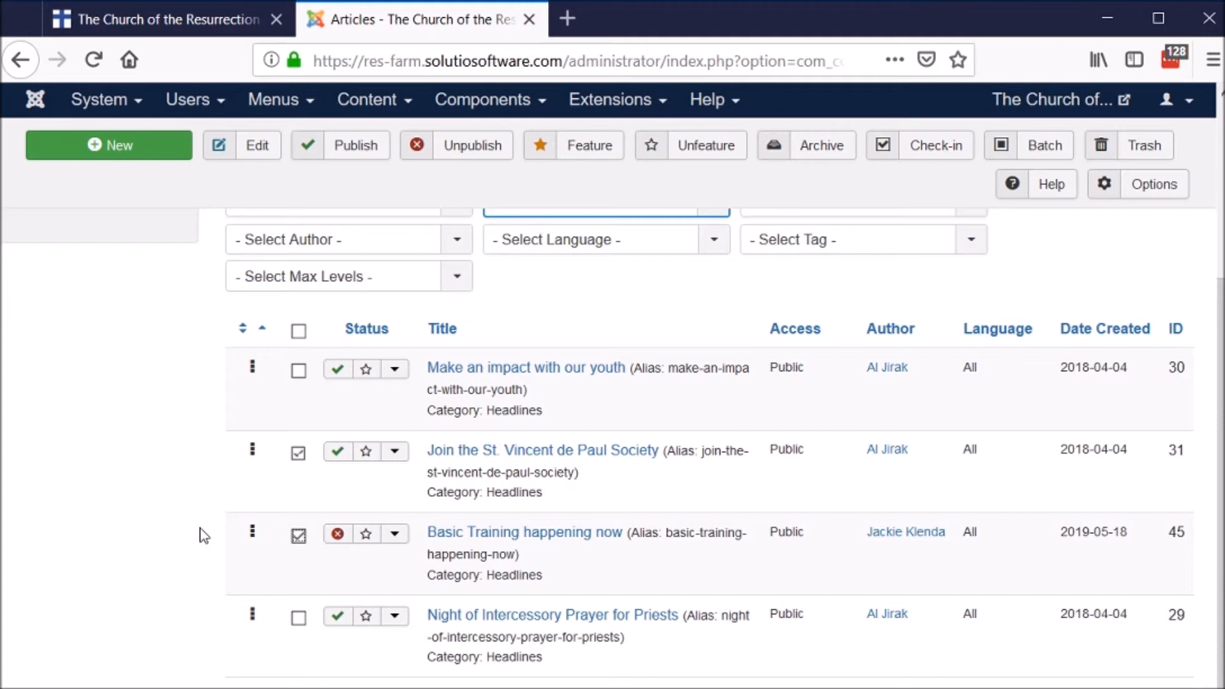
pyautogui.click(297, 535)
pyautogui.click(298, 453)
pyautogui.scroll(4, 225, 455)
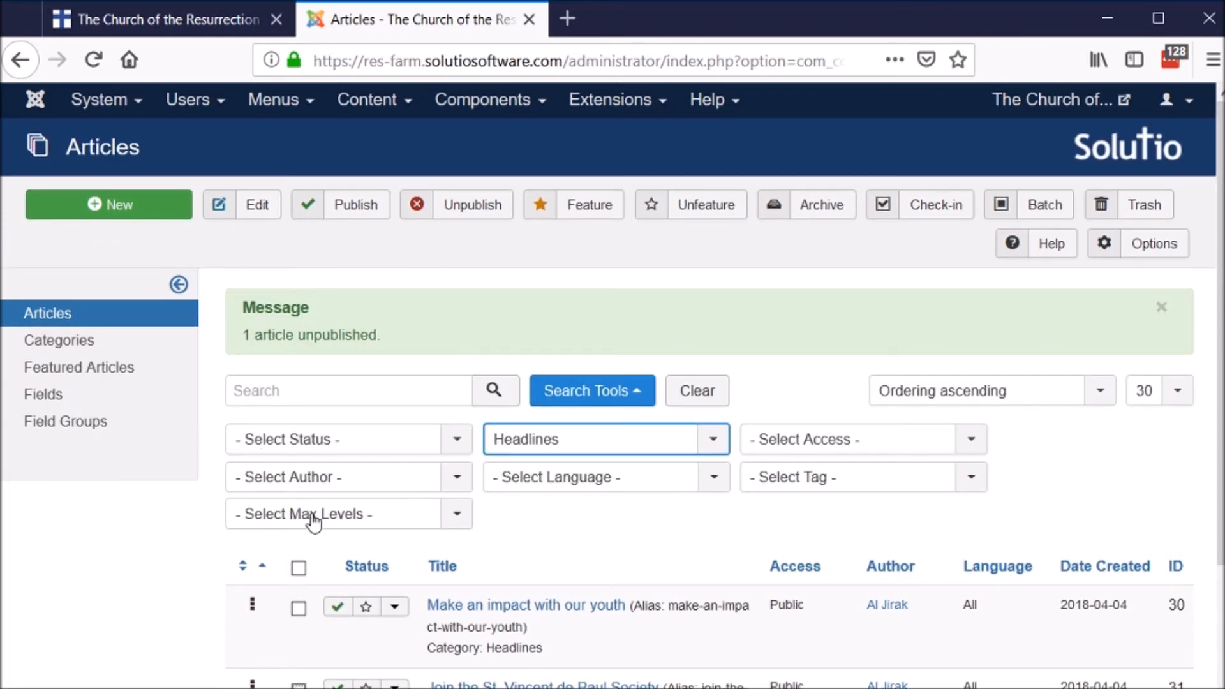
# Archive the article "Basic Training happening now" and check the Headlines list
pyautogui.scroll(-4, 306, 506)
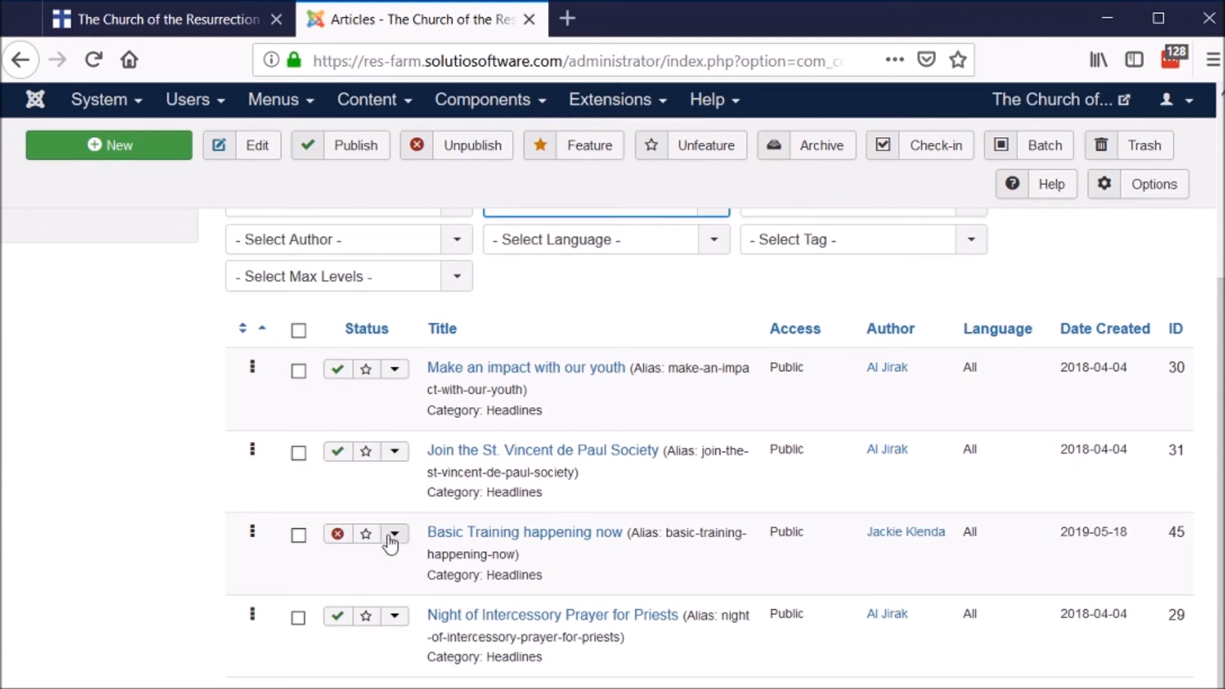
pyautogui.click(392, 538)
pyautogui.click(421, 574)
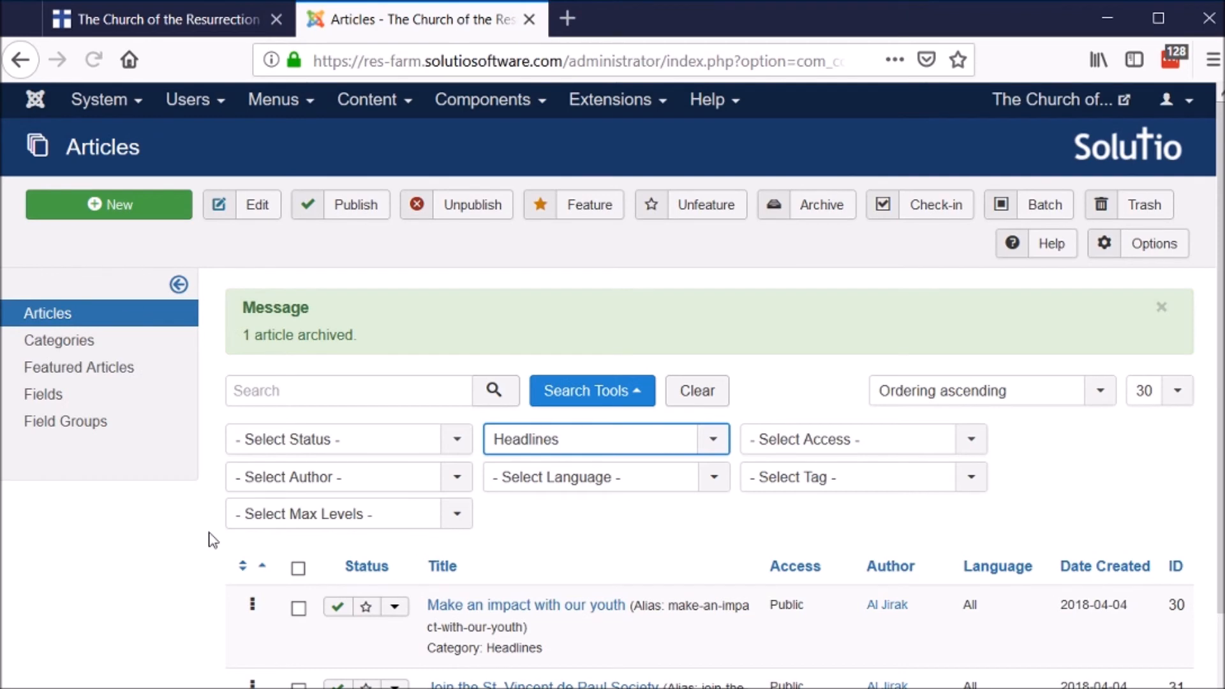
pyautogui.click(309, 440)
pyautogui.click(171, 542)
pyautogui.scroll(-3, 178, 545)
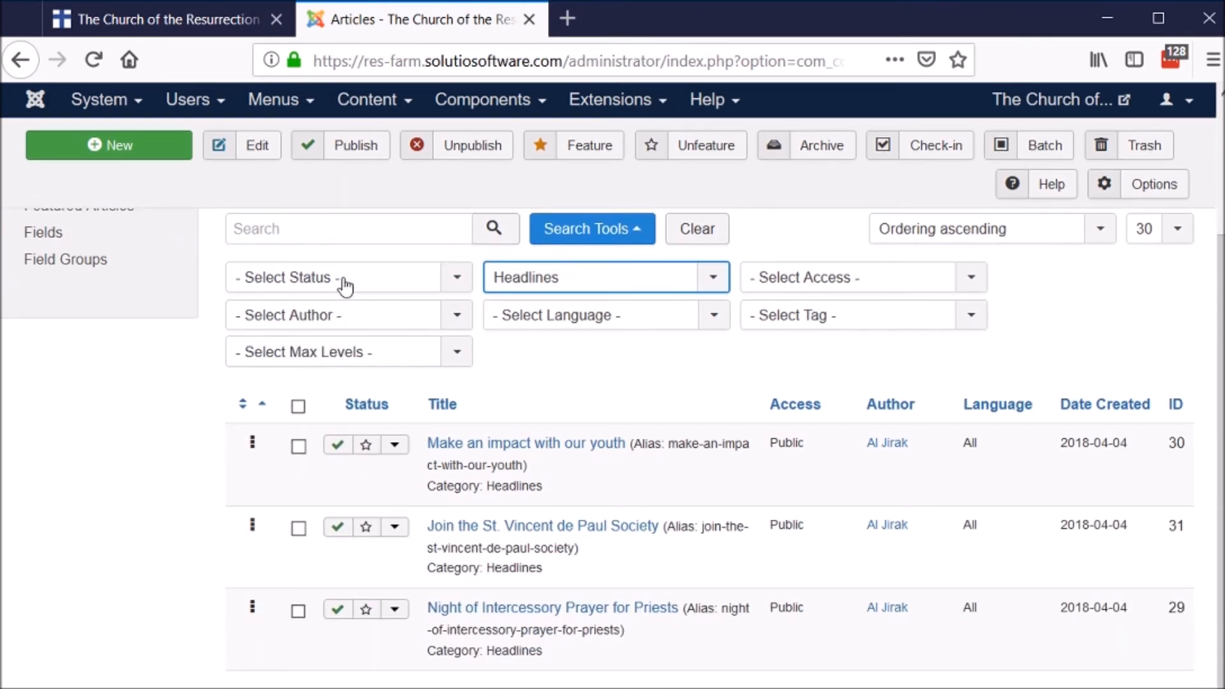
# Filter the Headlines articles by Archived status and unarchive "Basic Training happening now"
pyautogui.click(345, 280)
pyautogui.click(327, 421)
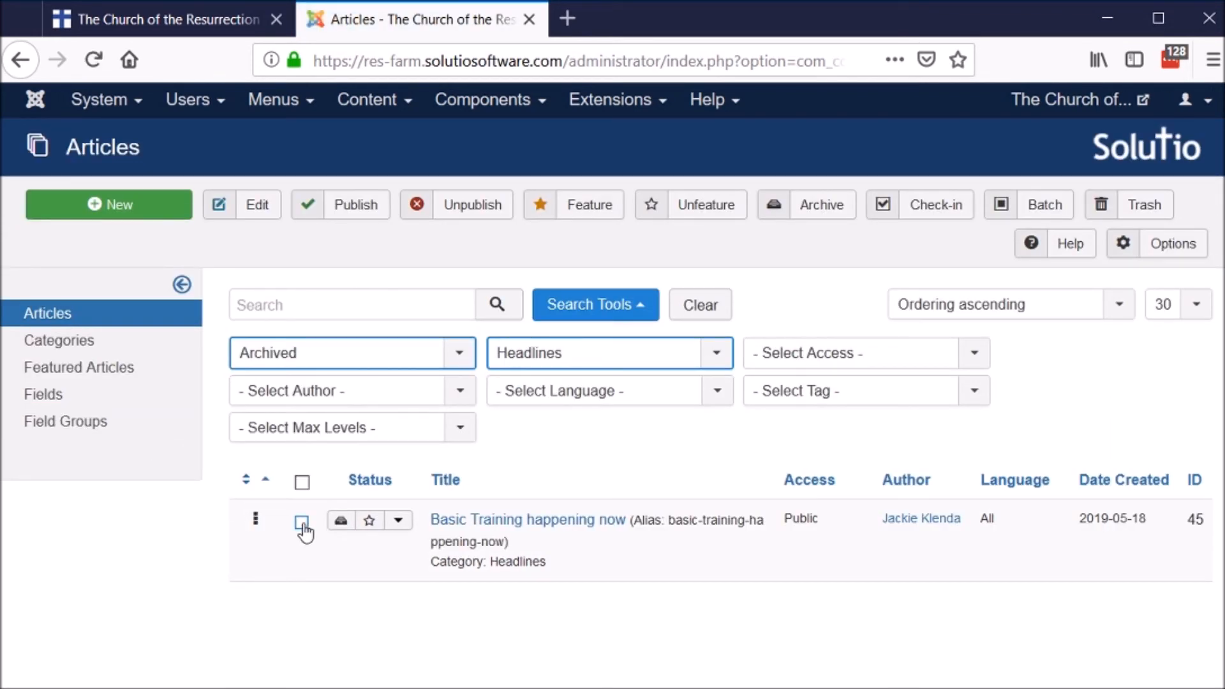
pyautogui.click(340, 522)
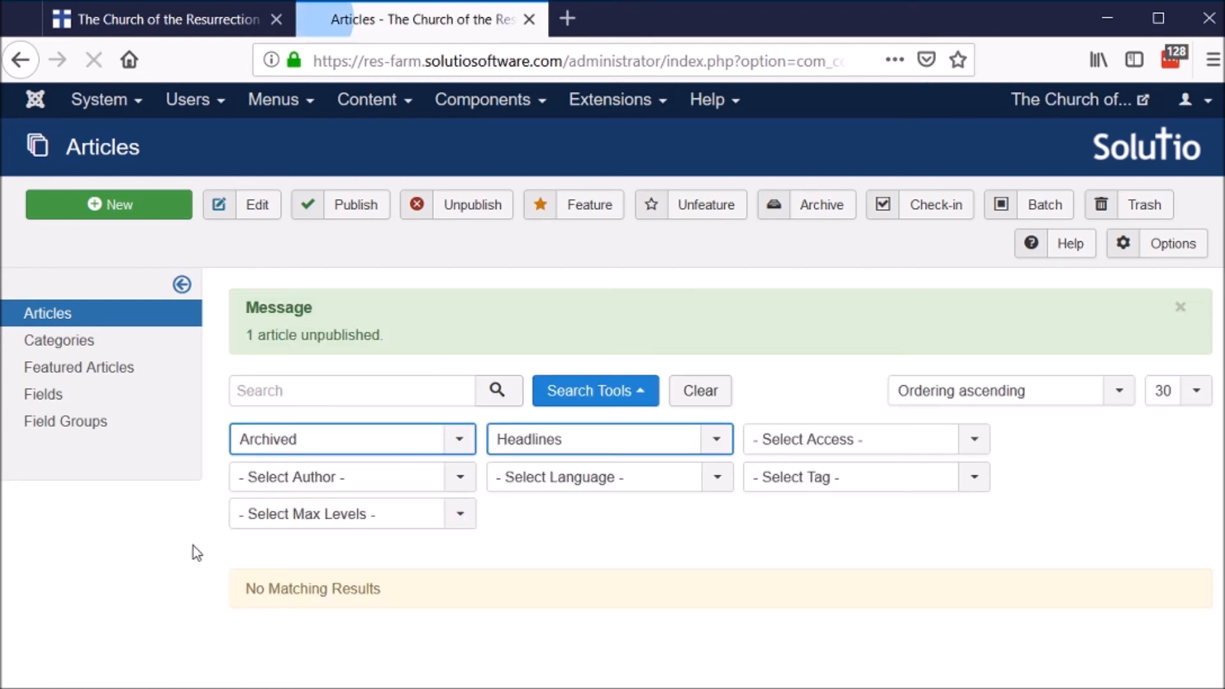
# Reset the status filter and check the Headlines list for the unarchived article
pyautogui.click(364, 447)
pyautogui.click(351, 472)
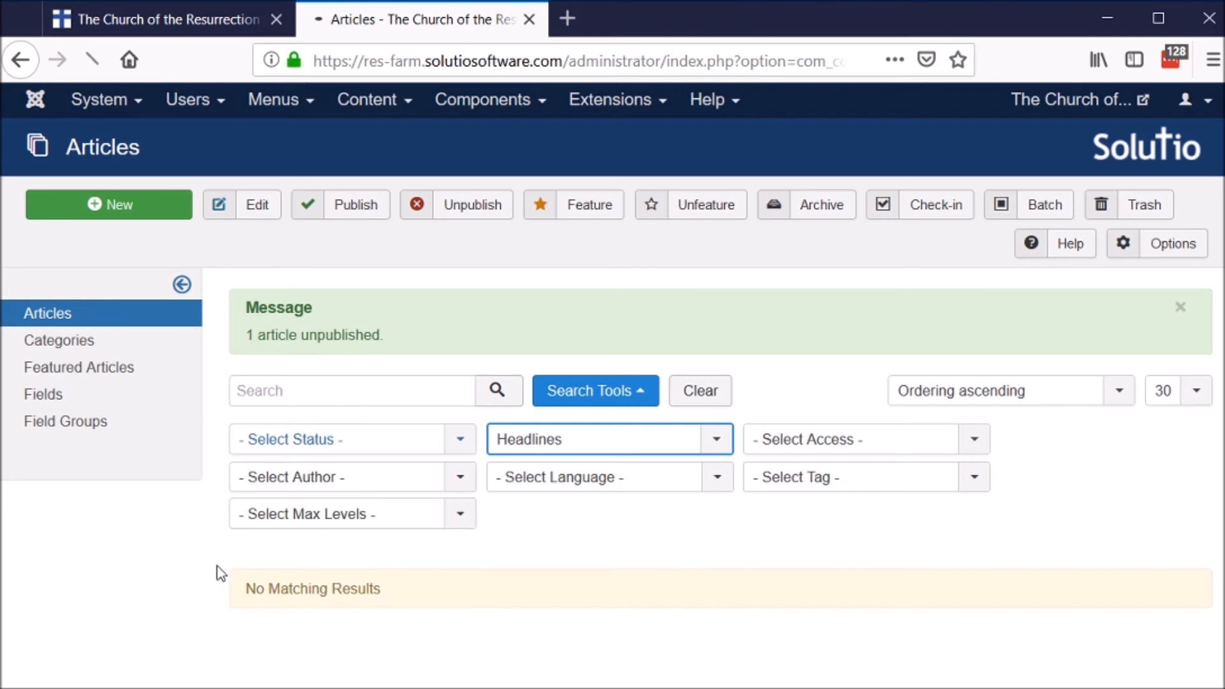
pyautogui.scroll(-3, 209, 580)
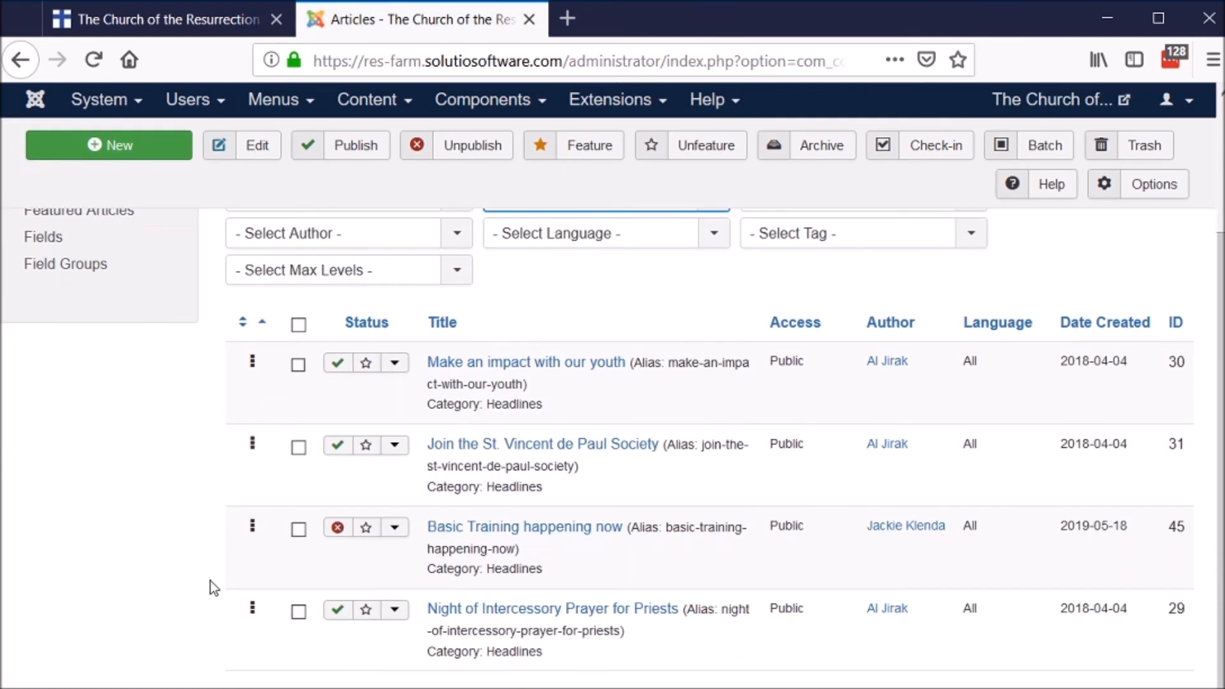